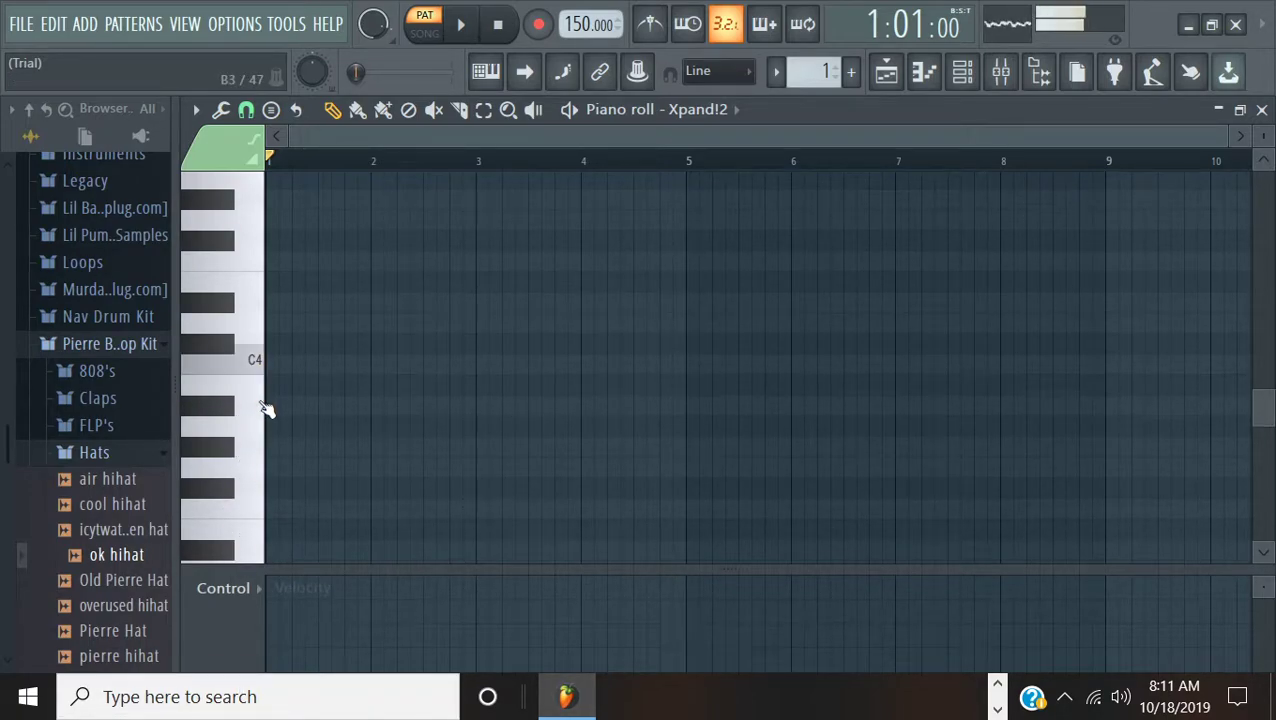
Draw a short C4 note at the start of bar 1 in the Xpand!2 piano roll
click(270, 364)
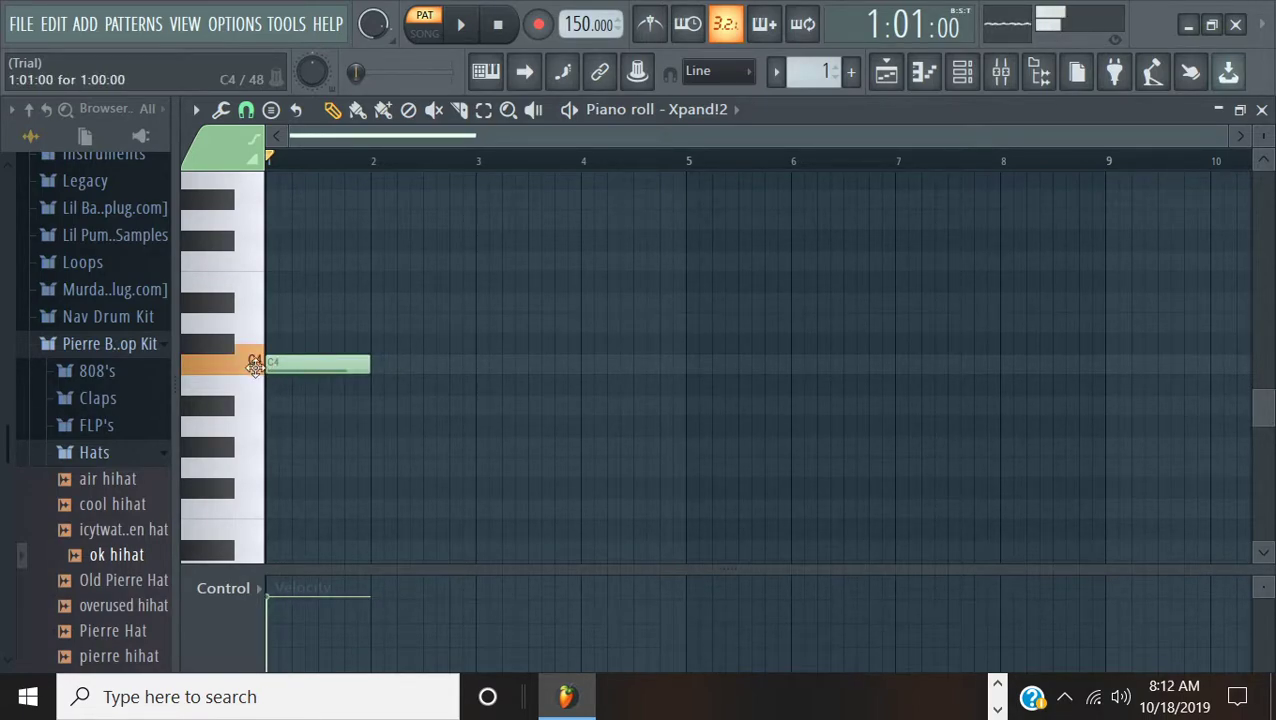
scroll(440, 136, up, 10)
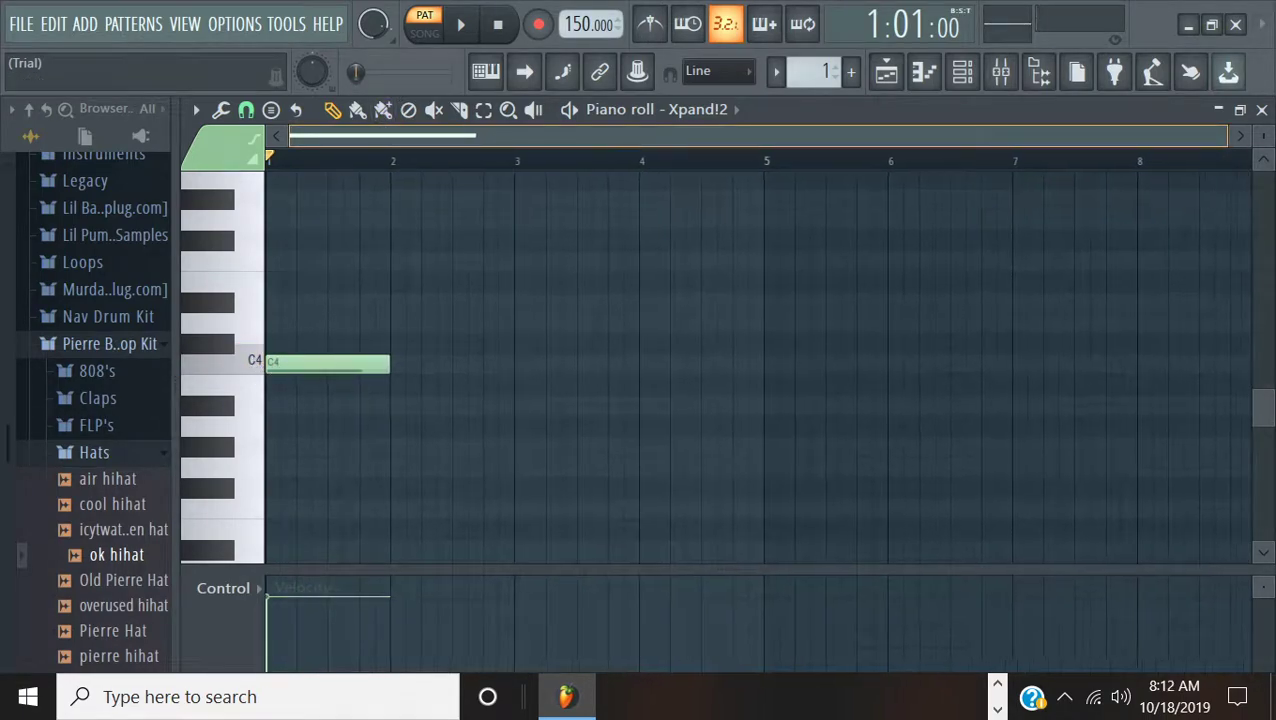
scroll(440, 136, down, 5)
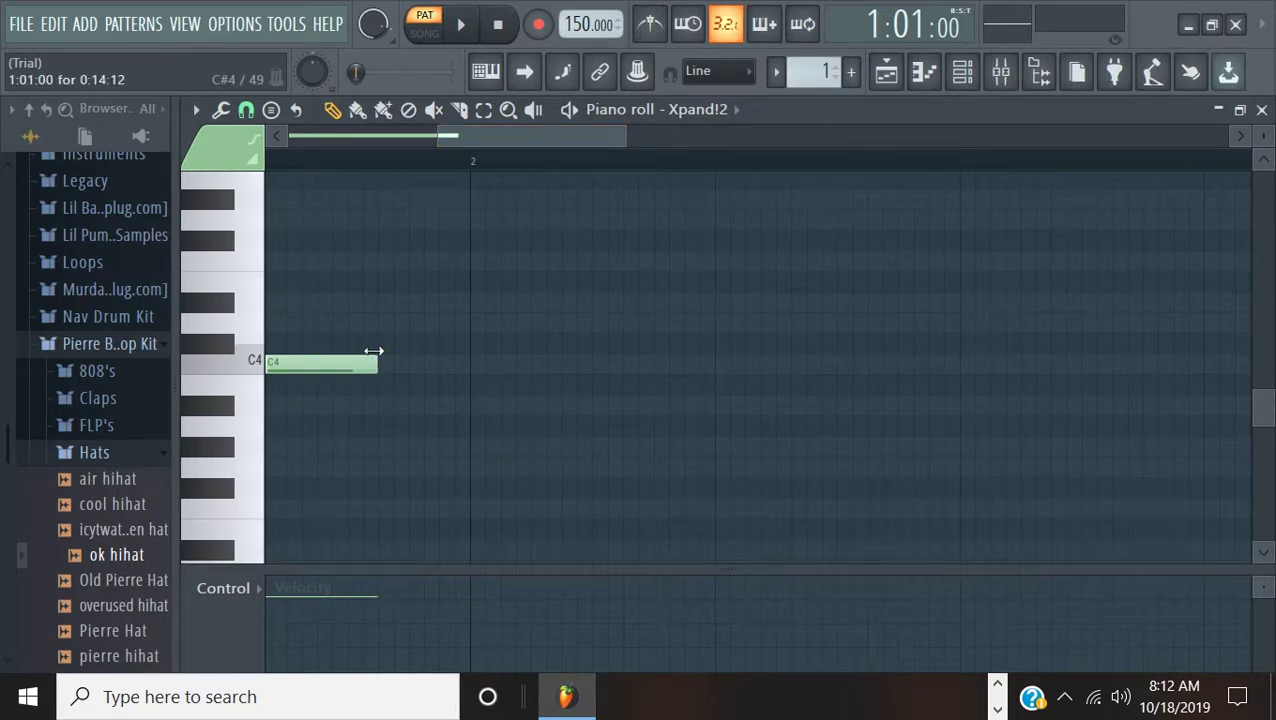
scroll(534, 136, up, 4)
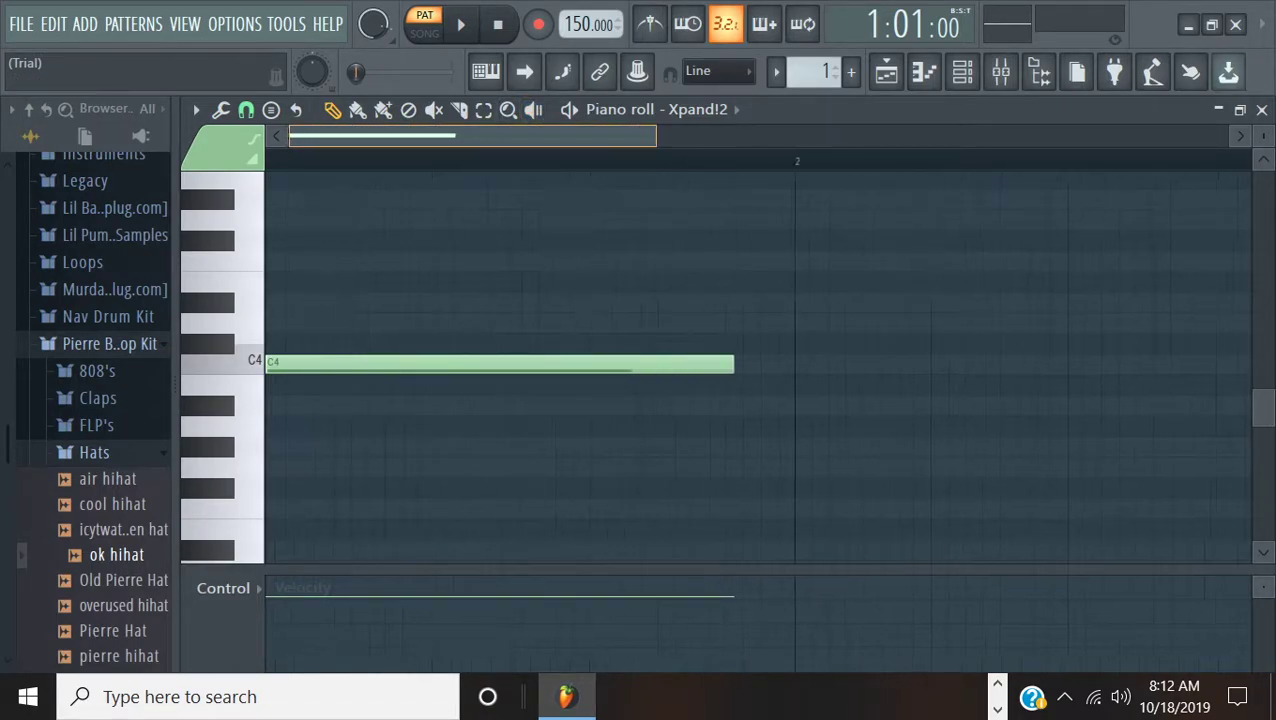
scroll(534, 136, down, 2)
scroll(534, 136, down, 2)
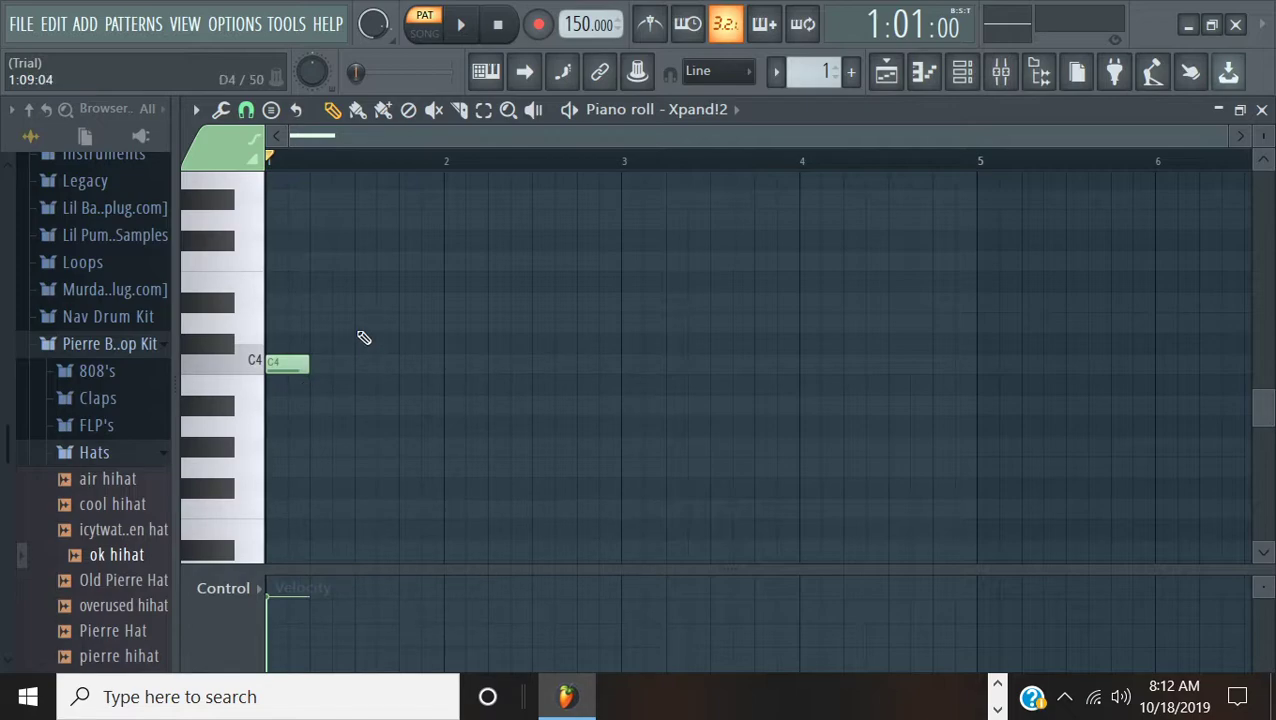
Draw an alternating short C4/D4 melody across bars 1–3
mouse_move(363, 338)
mouse_down()
mouse_move(346, 324)
mouse_move(362, 324)
mouse_up()
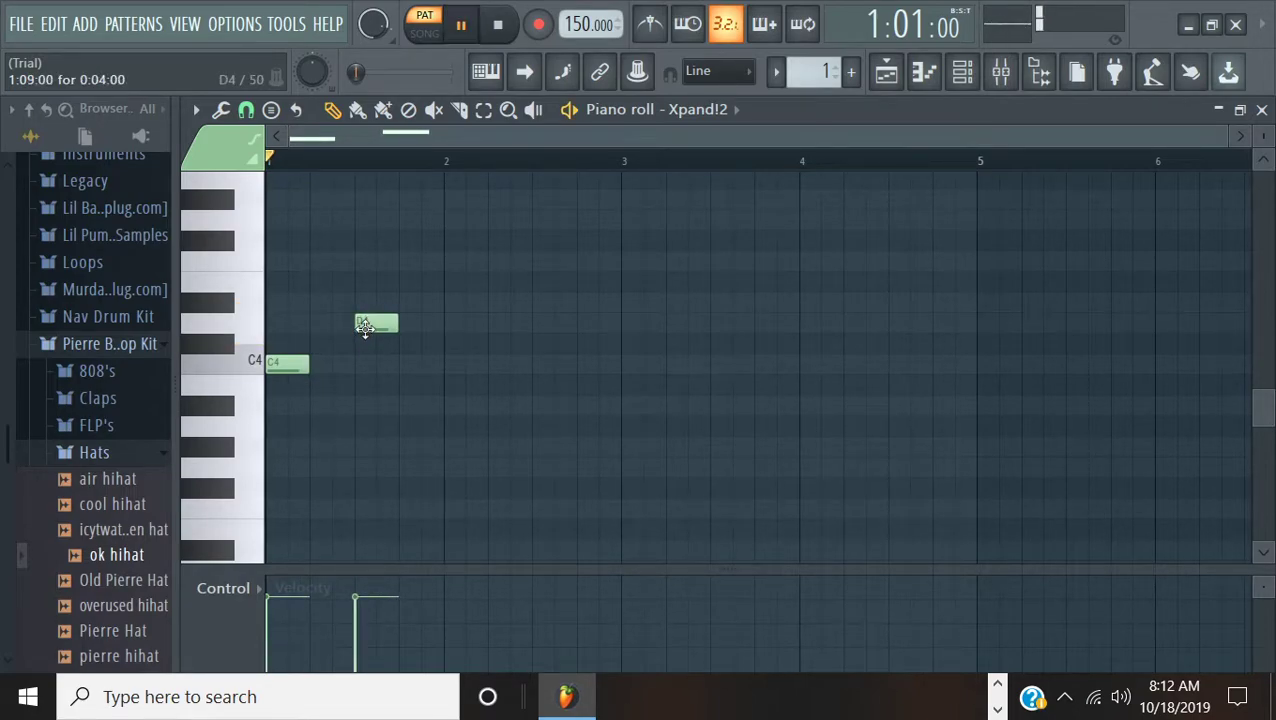
click(420, 363)
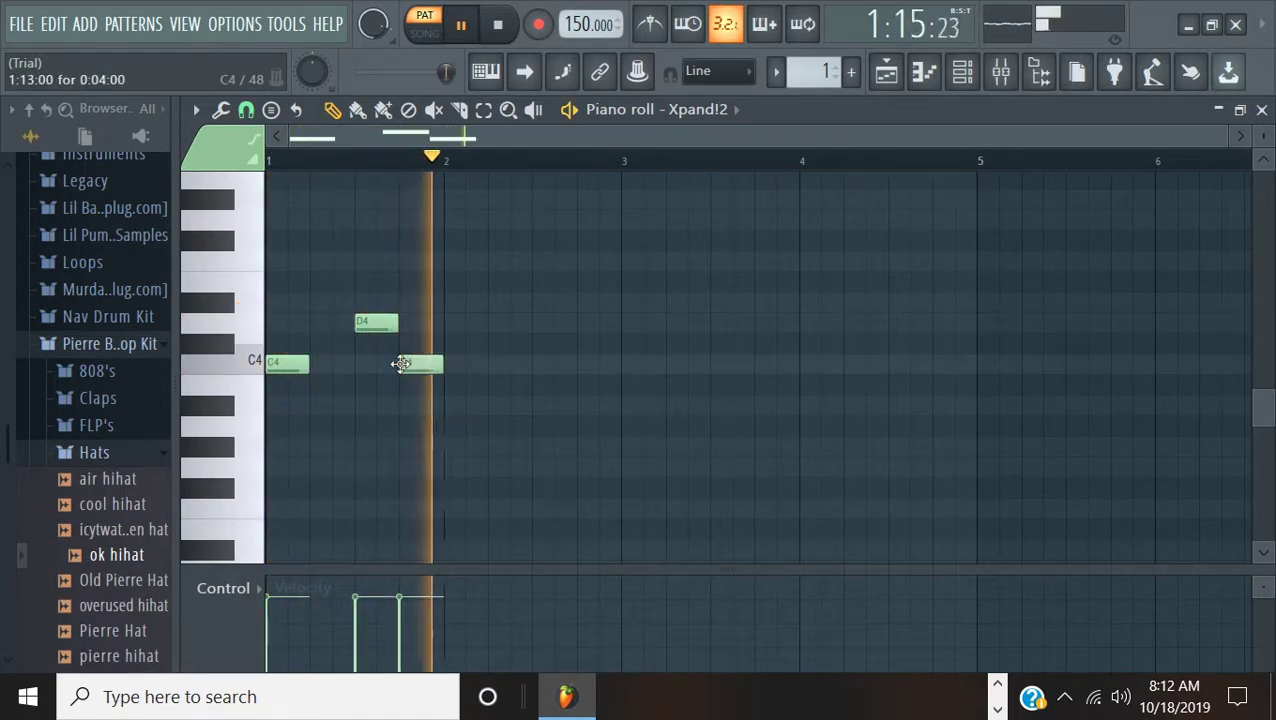
click(534, 366)
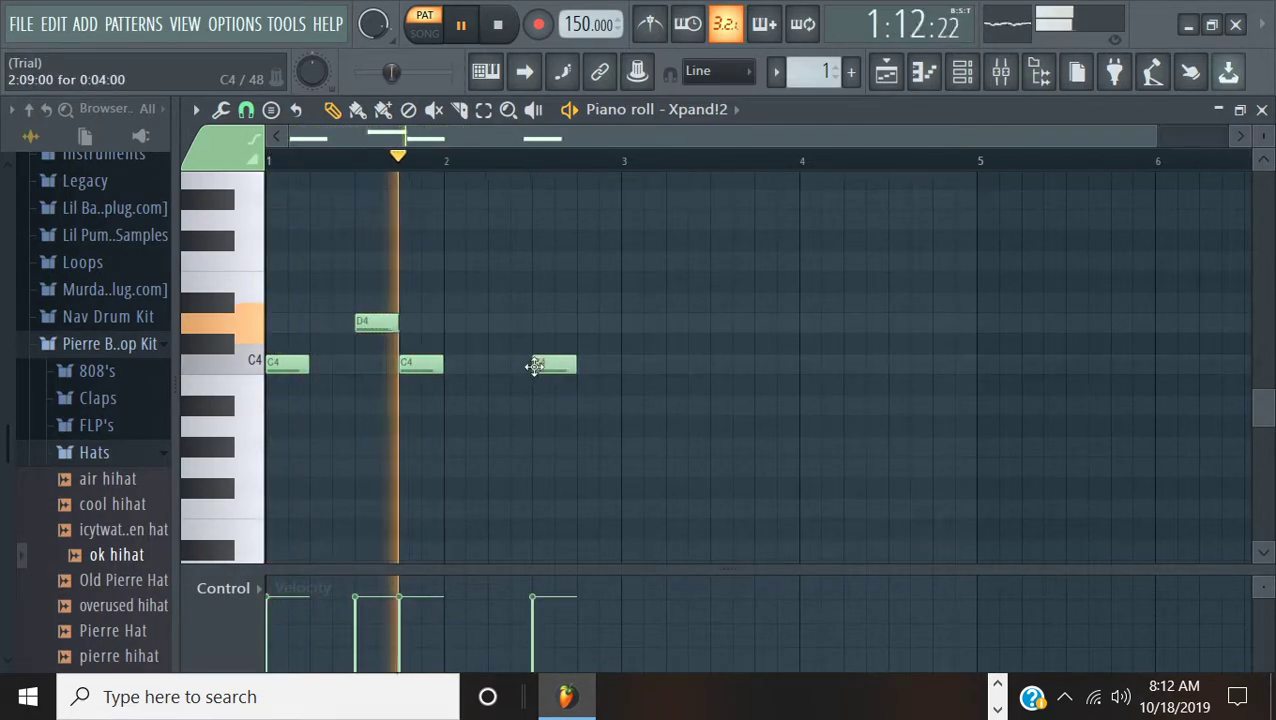
click(607, 321)
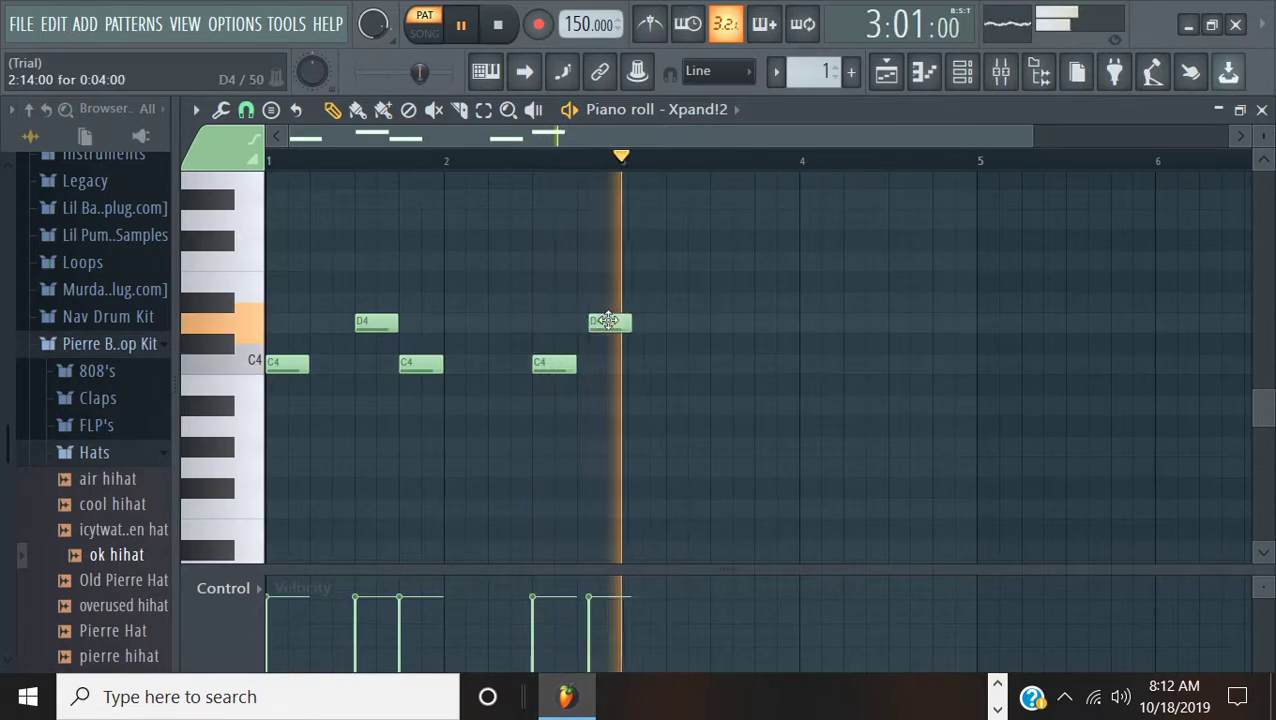
drag(607, 321, 593, 400)
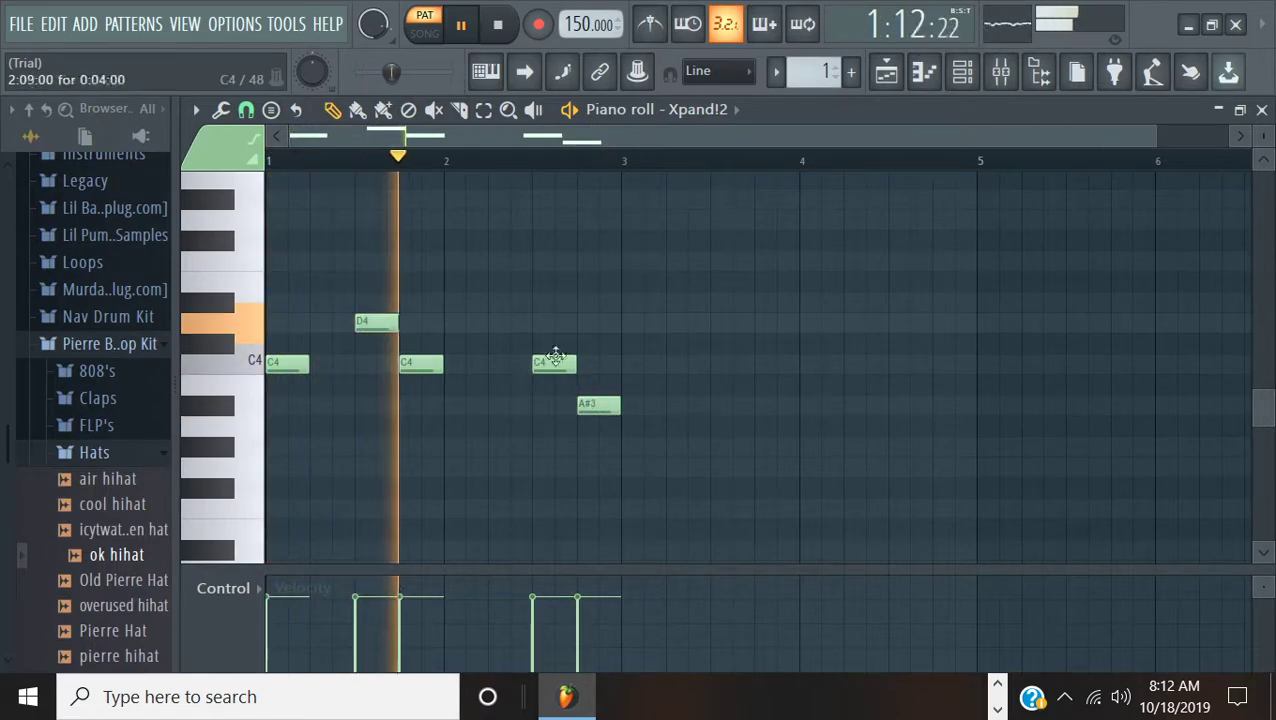
drag(555, 358, 561, 321)
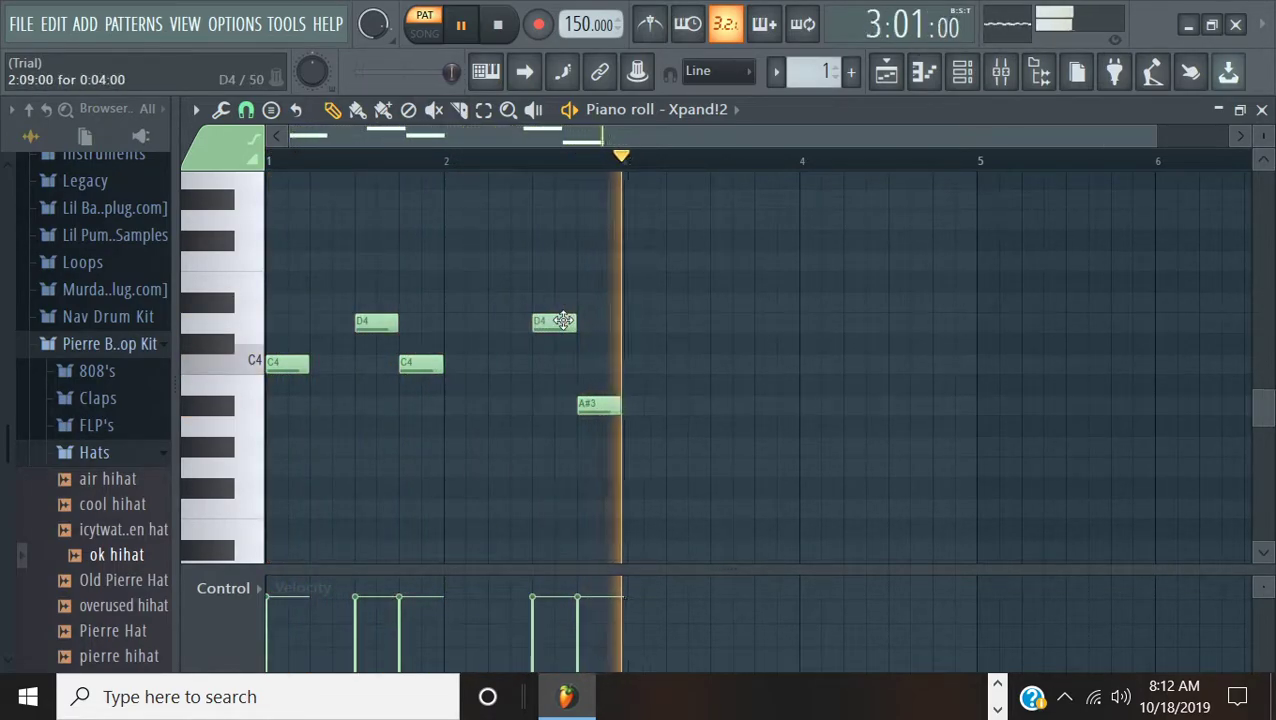
drag(598, 403, 598, 370)
Add long F3, D#3 and G3 bass notes at bars 1–3, then select the melody notes
click(298, 489)
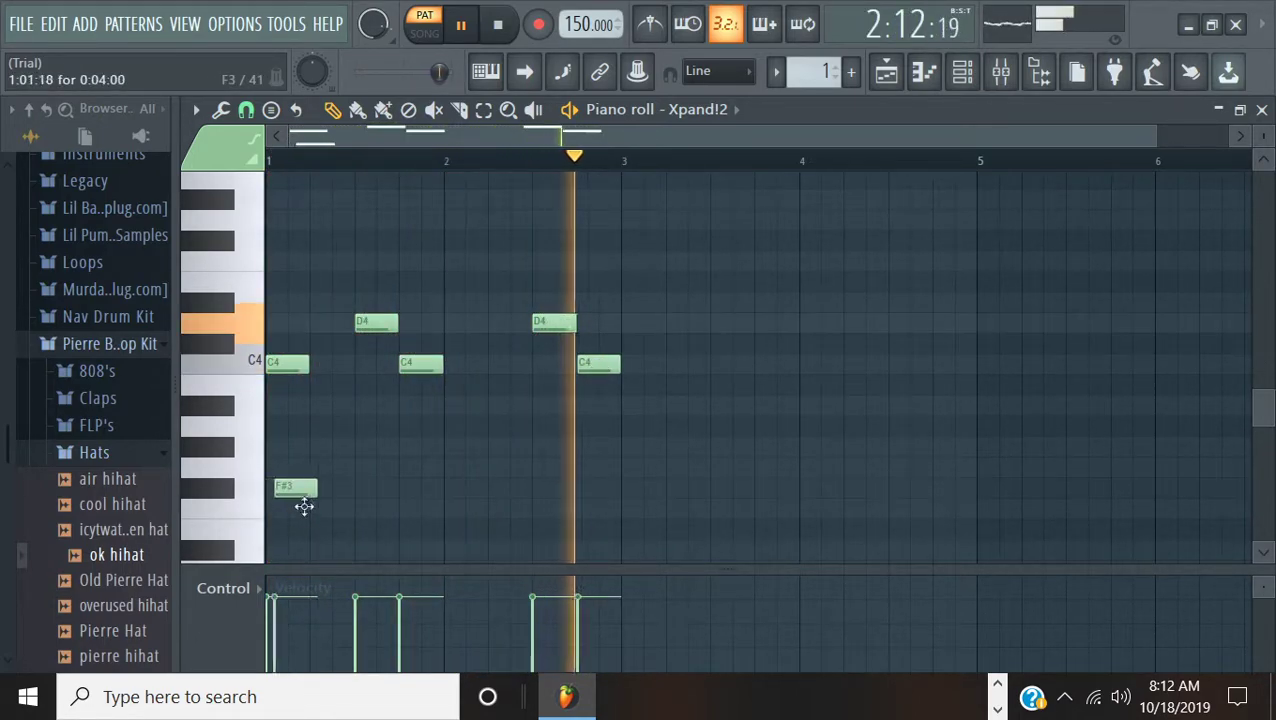
drag(304, 507, 445, 508)
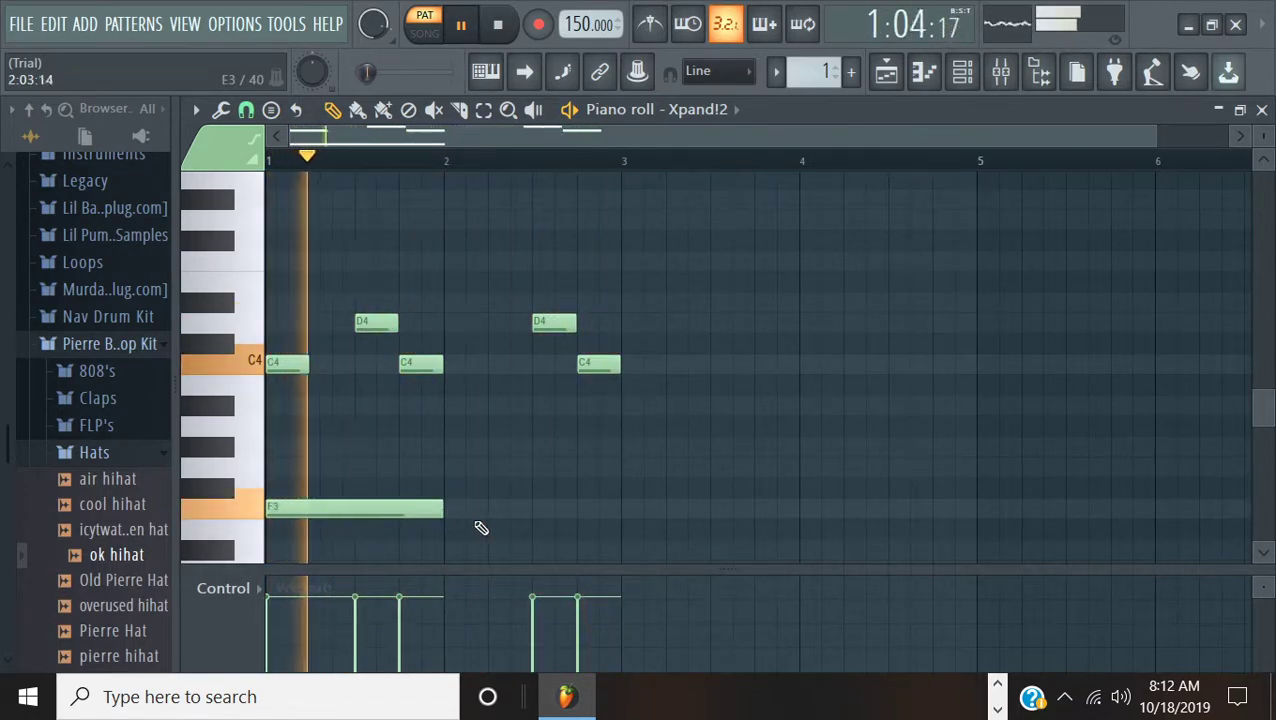
click(443, 549)
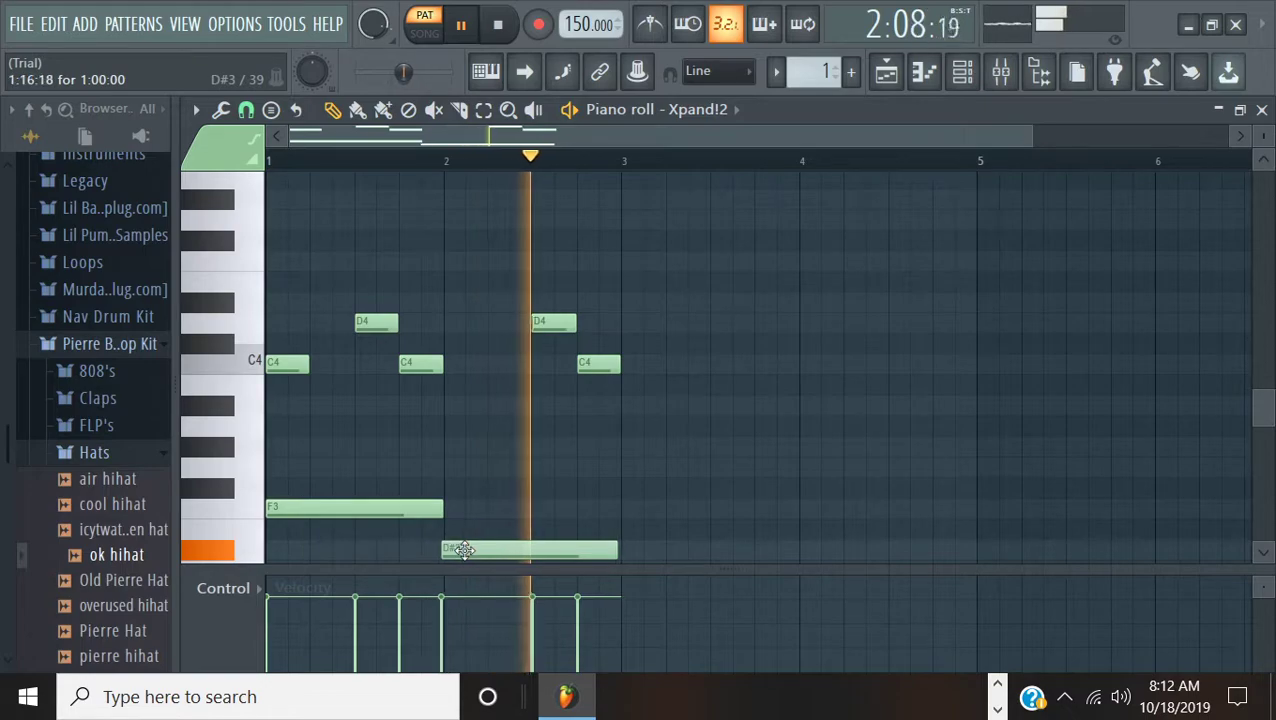
drag(464, 549, 484, 549)
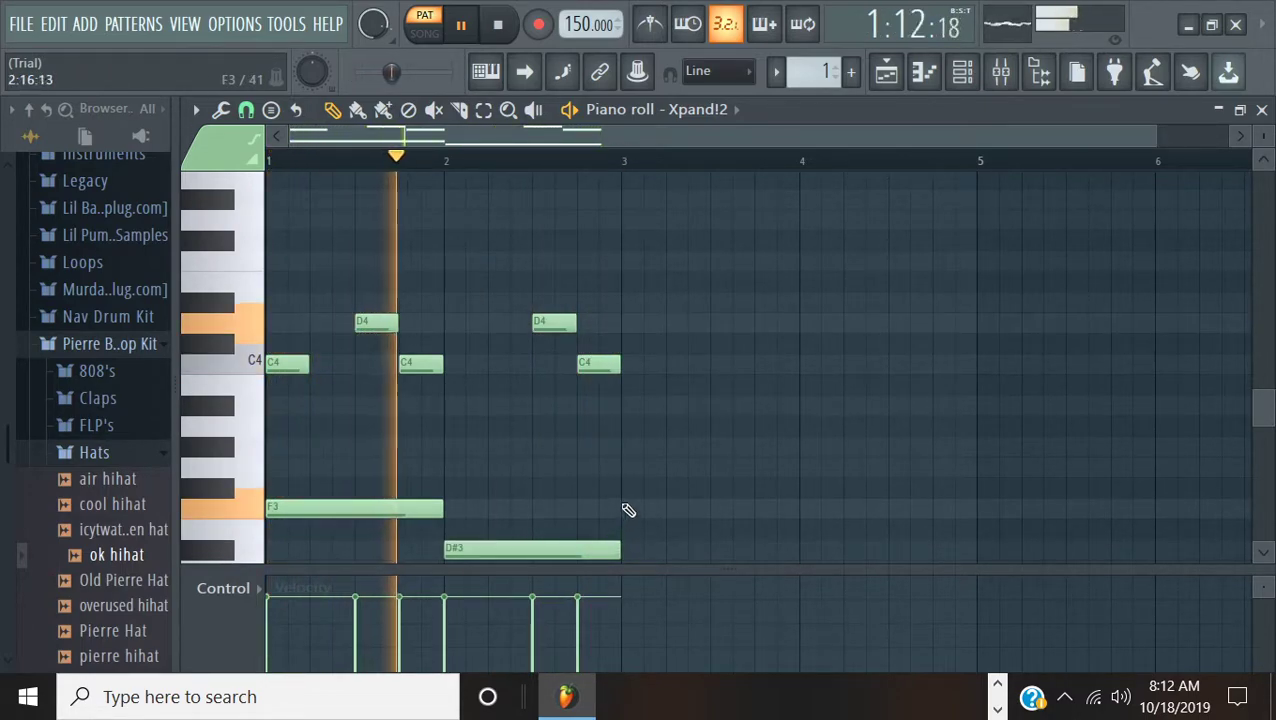
click(615, 466)
drag(615, 466, 631, 473)
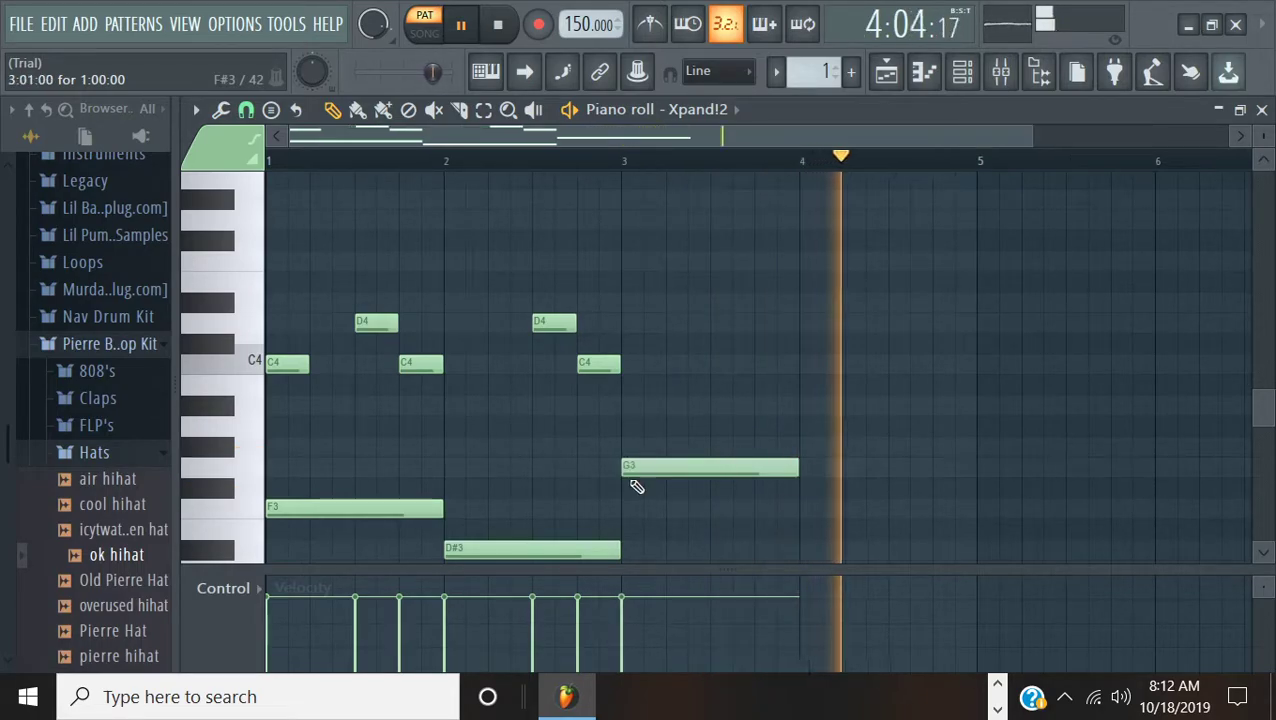
drag(635, 413, 237, 313)
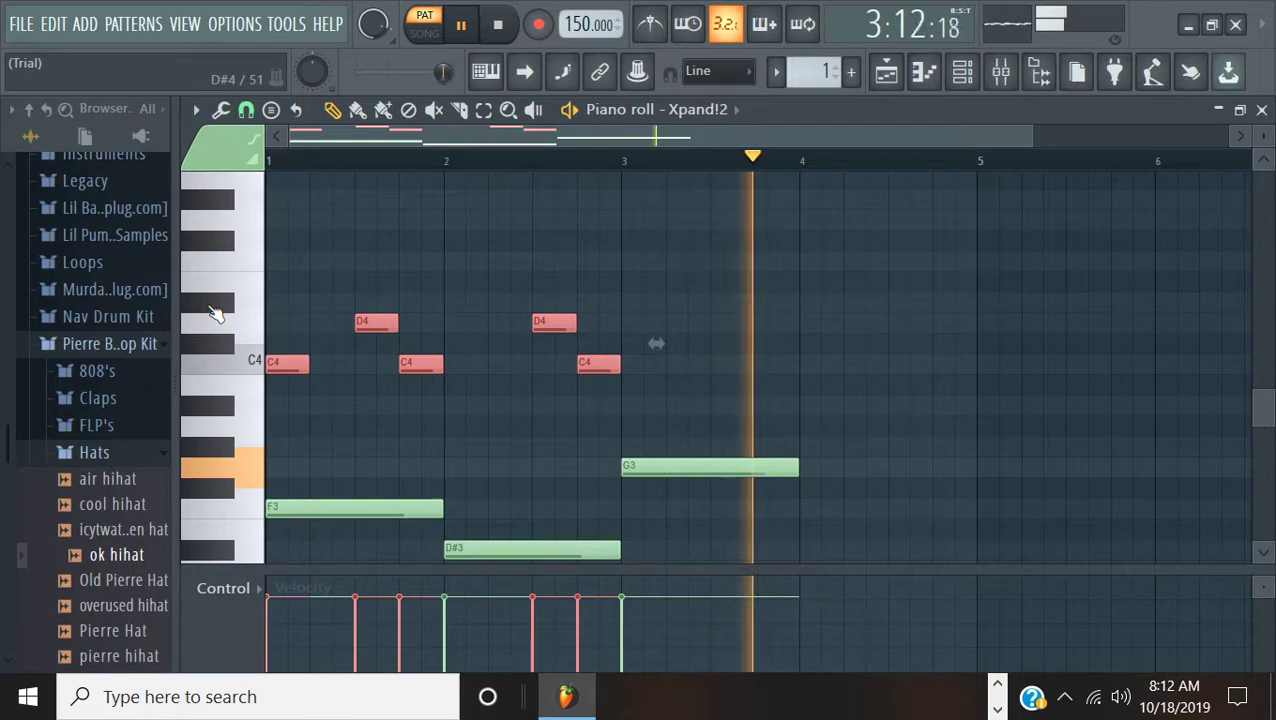
Duplicate the C4/D4 melody with Ctrl+B so it repeats in bars 3–4
drag(541, 328, 678, 332)
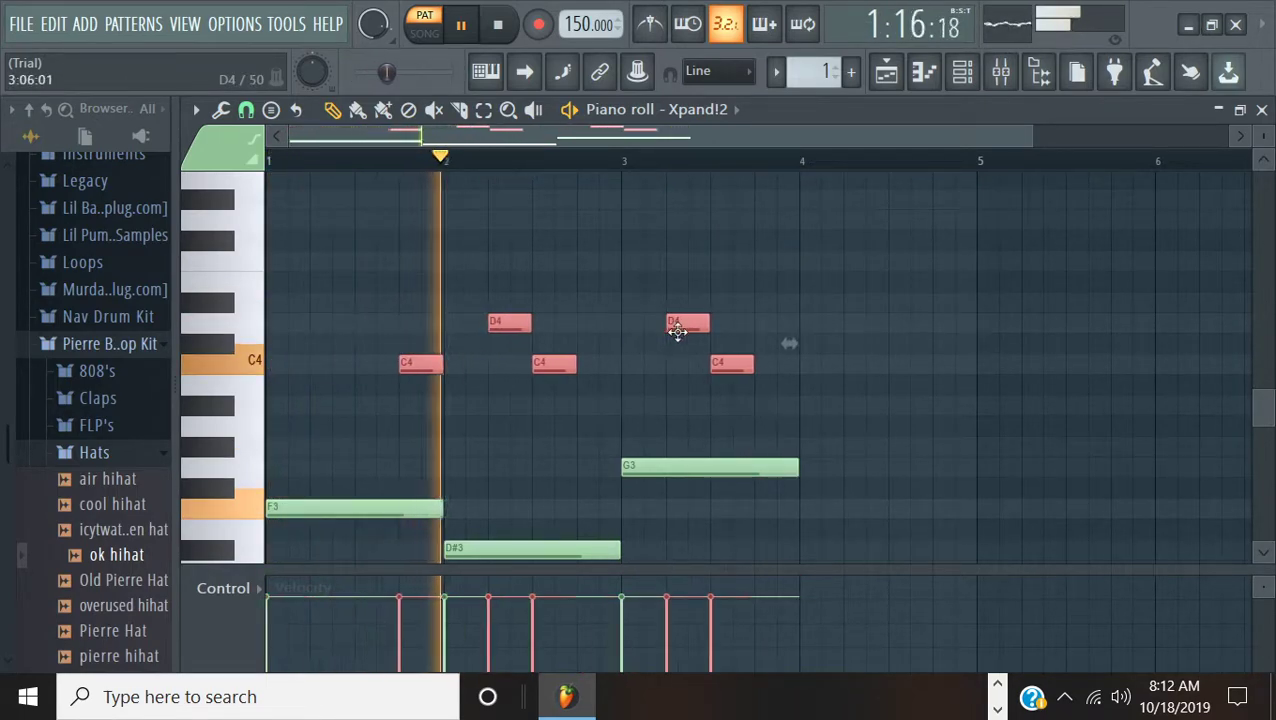
key(ctrl+z)
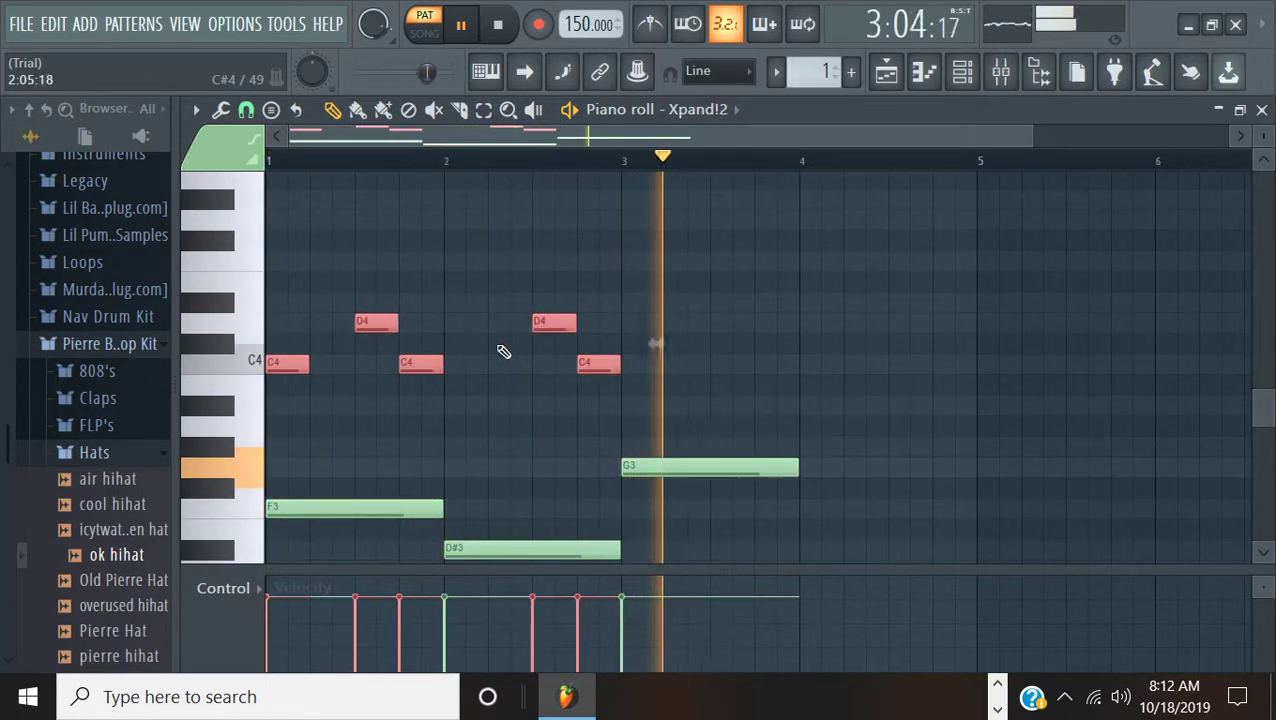
key(ctrl+b)
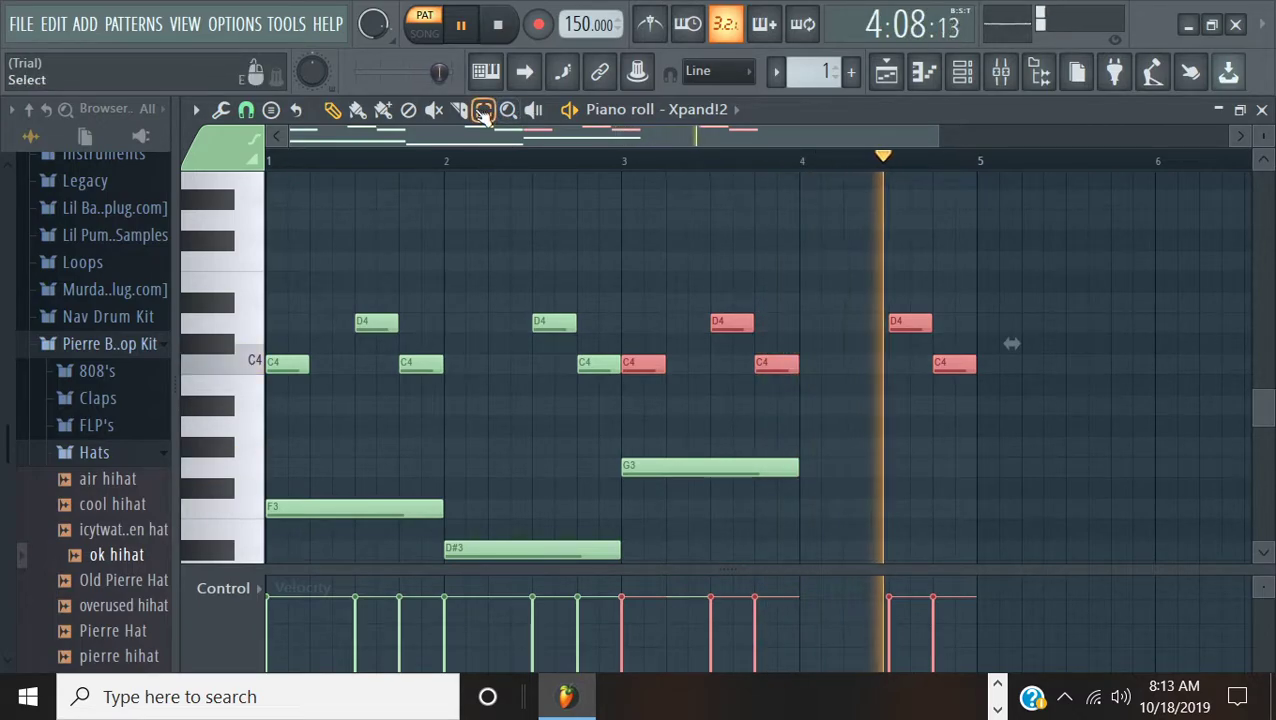
click(493, 190)
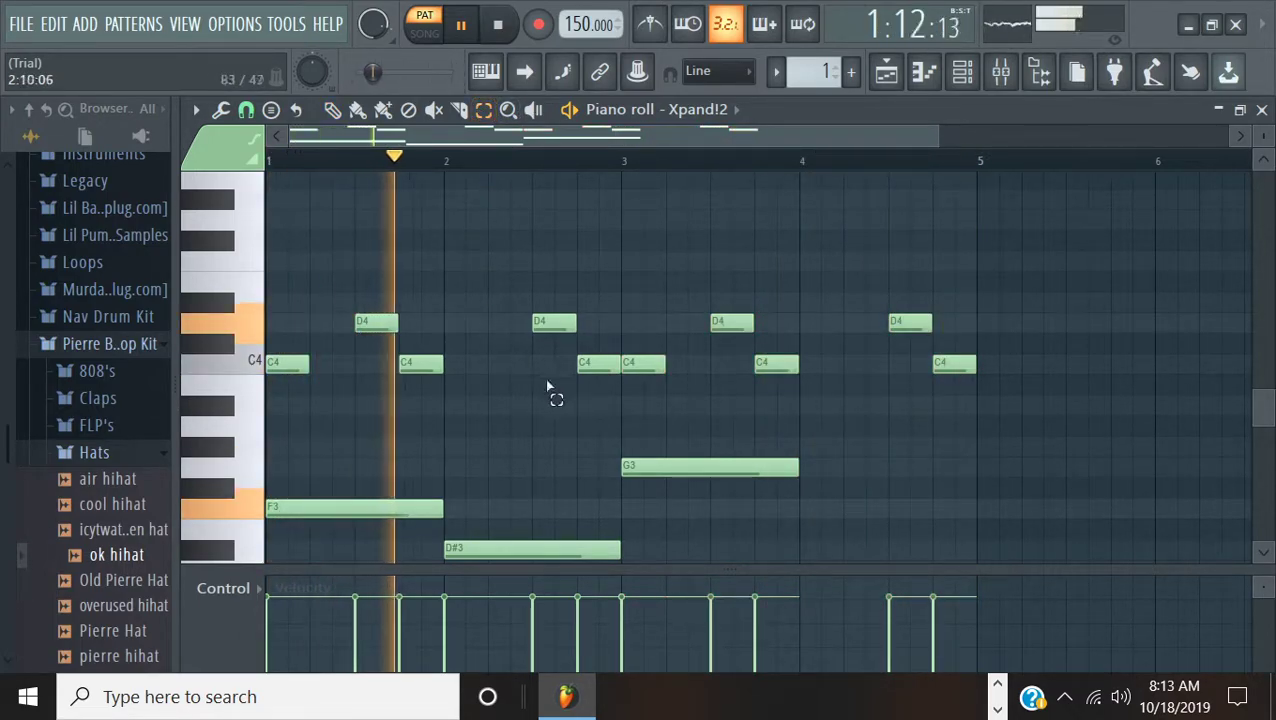
Add a long F3 across bar 4 and D#4 accents at bar 3 and late bar 4
click(332, 109)
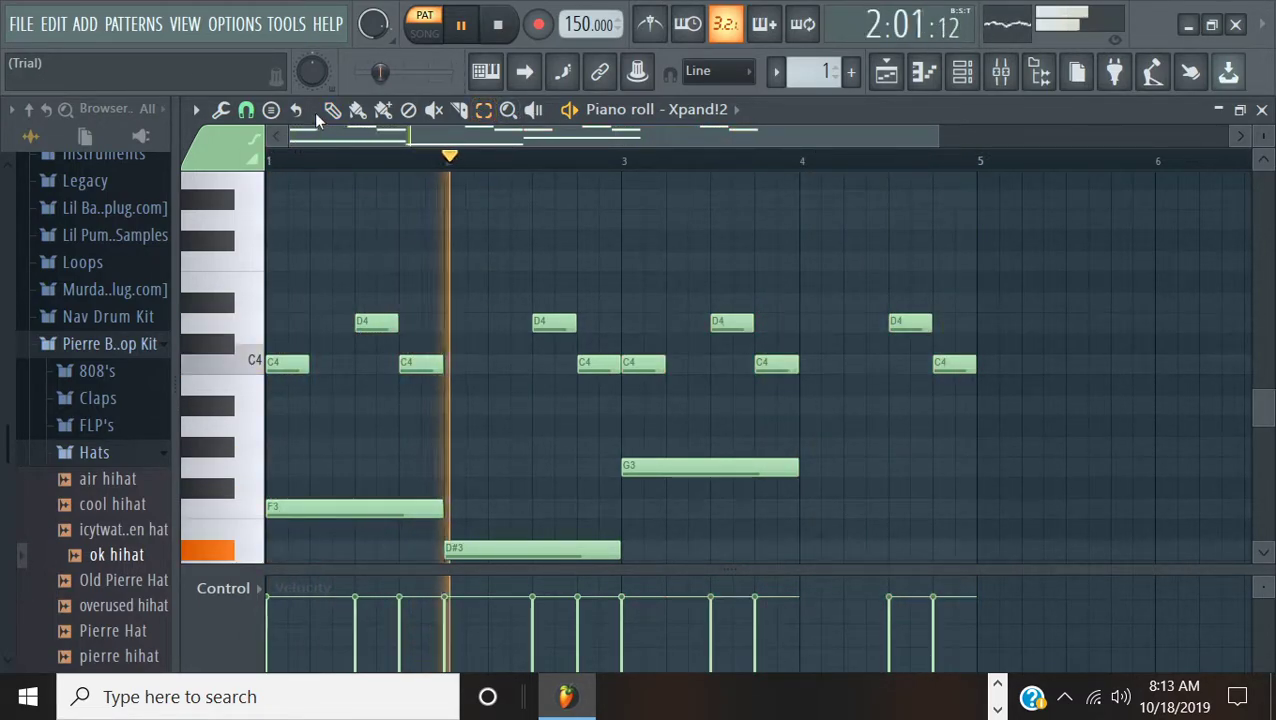
click(807, 510)
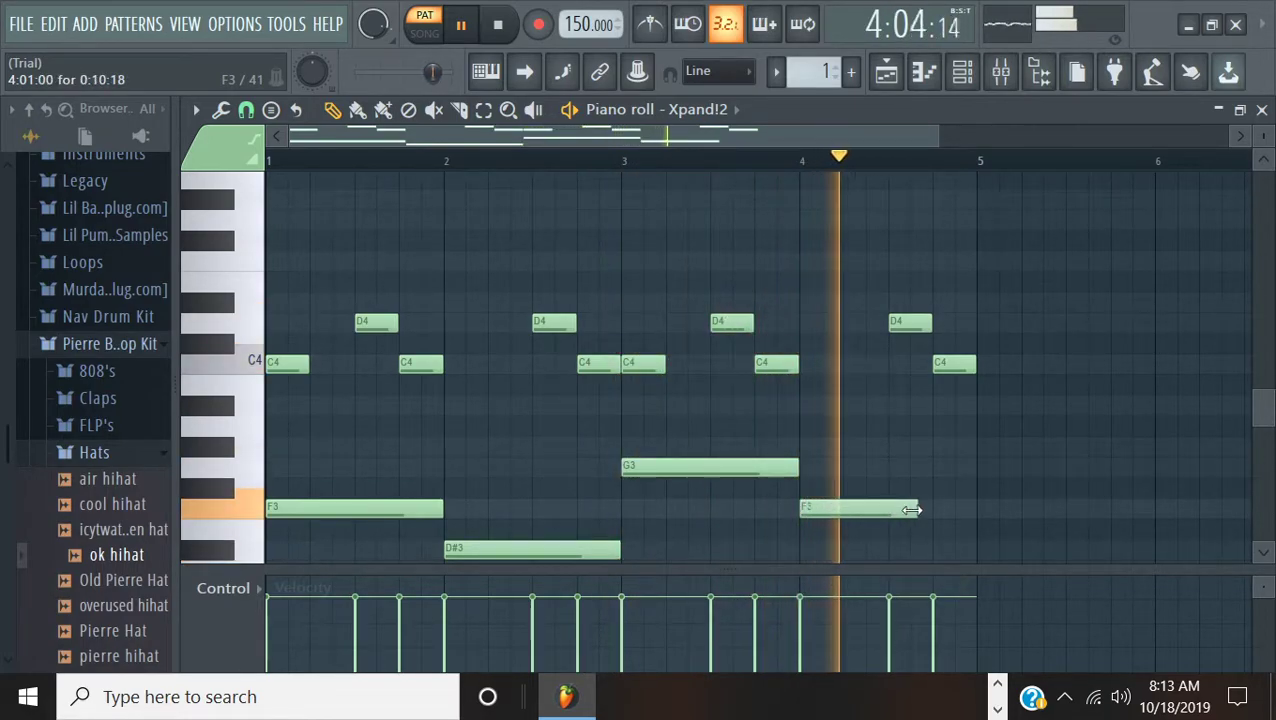
drag(912, 510, 975, 510)
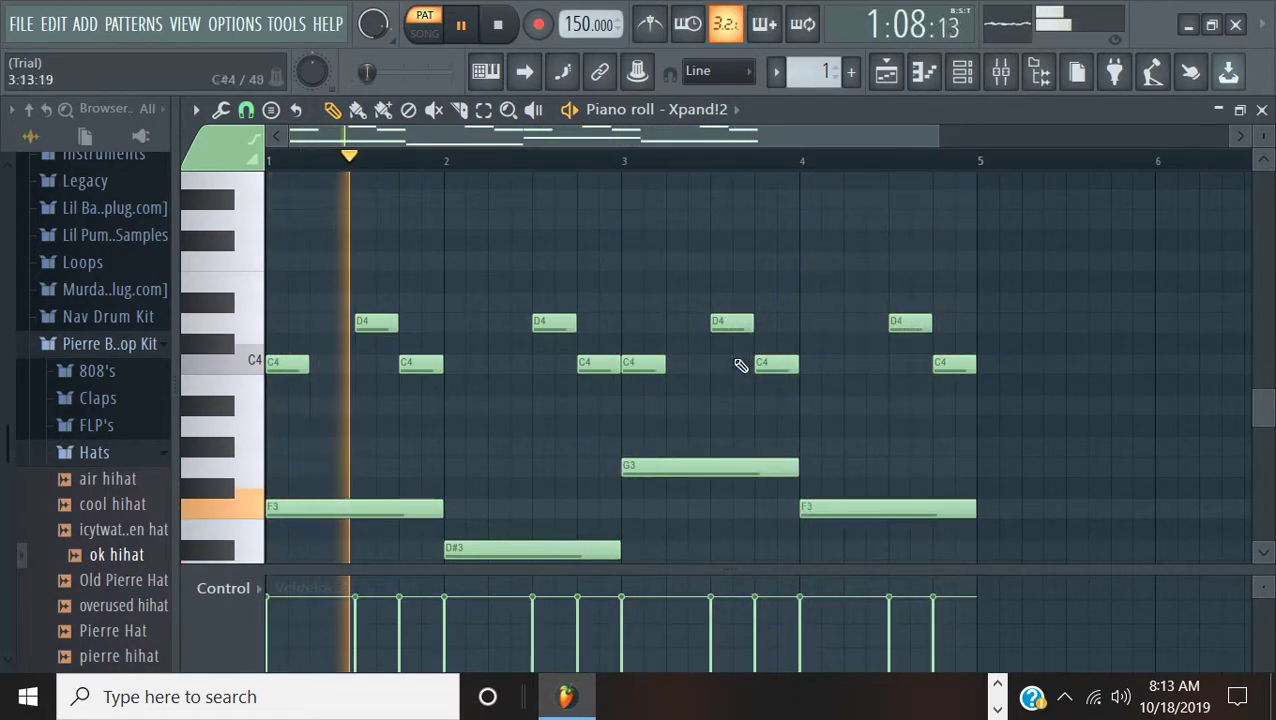
drag(638, 366, 644, 304)
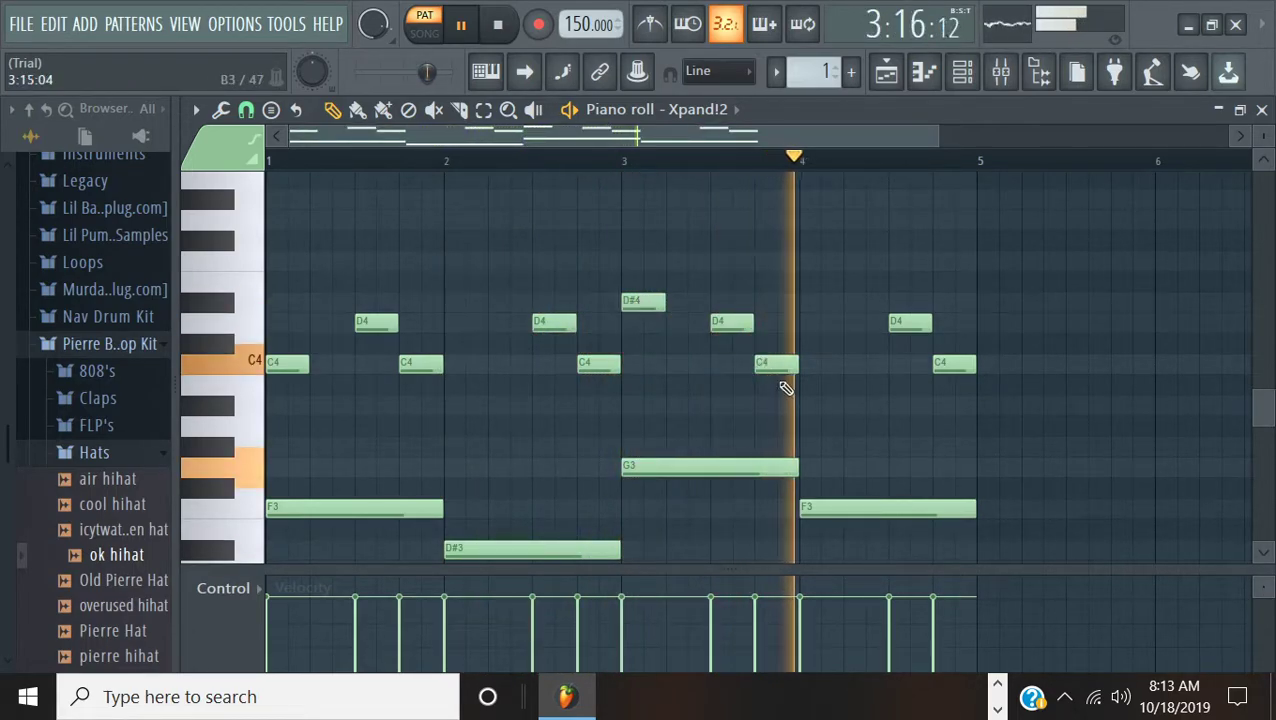
click(915, 300)
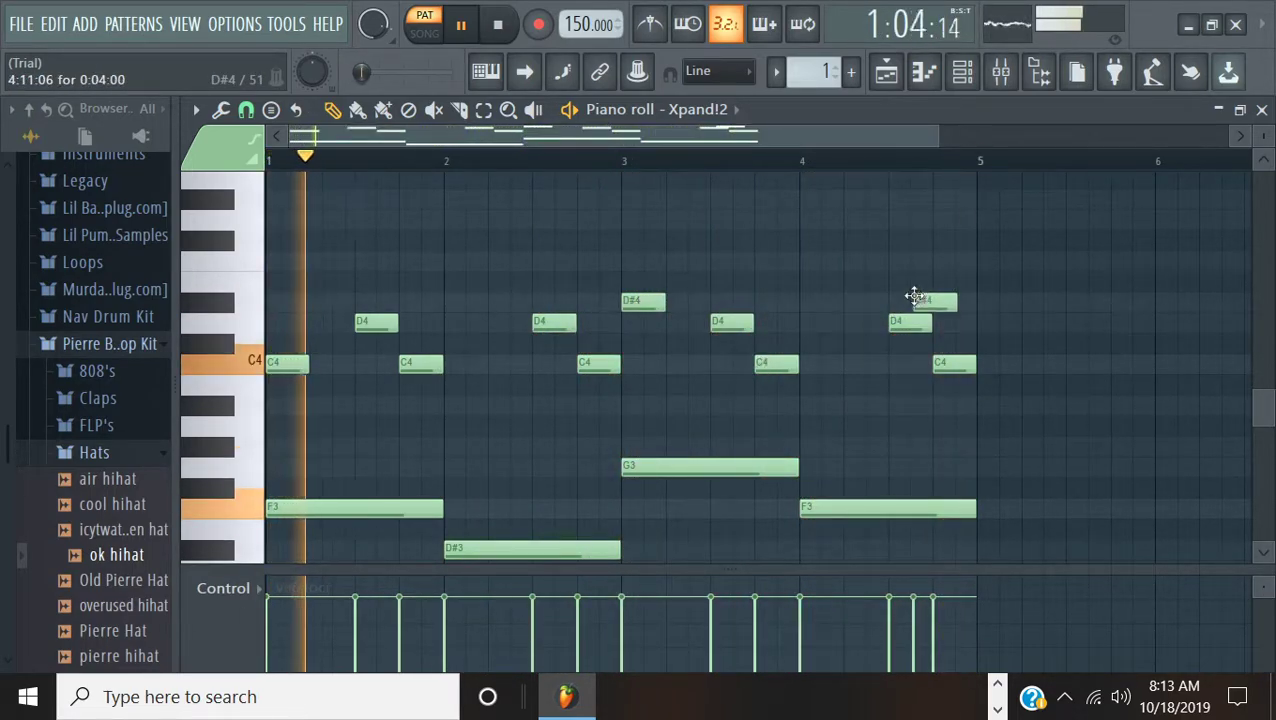
drag(915, 296, 929, 305)
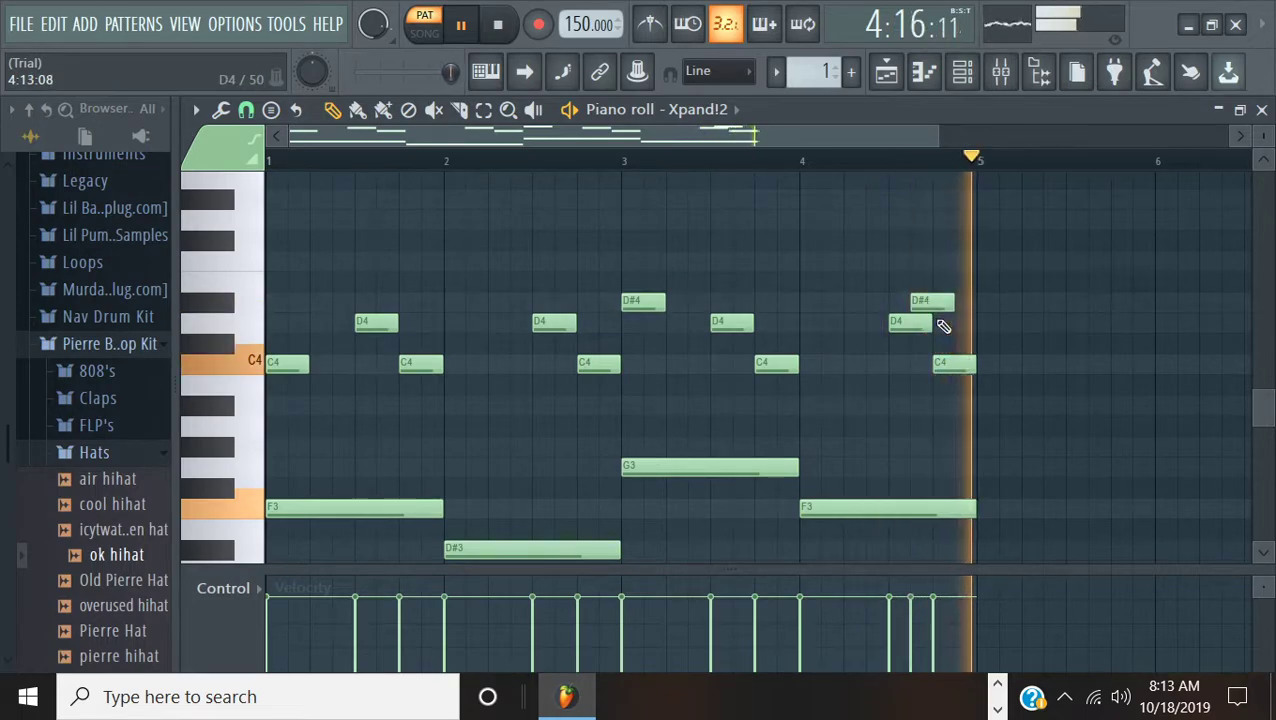
Fill every second step of the ok hihat channel in the Channel rack
click(1261, 109)
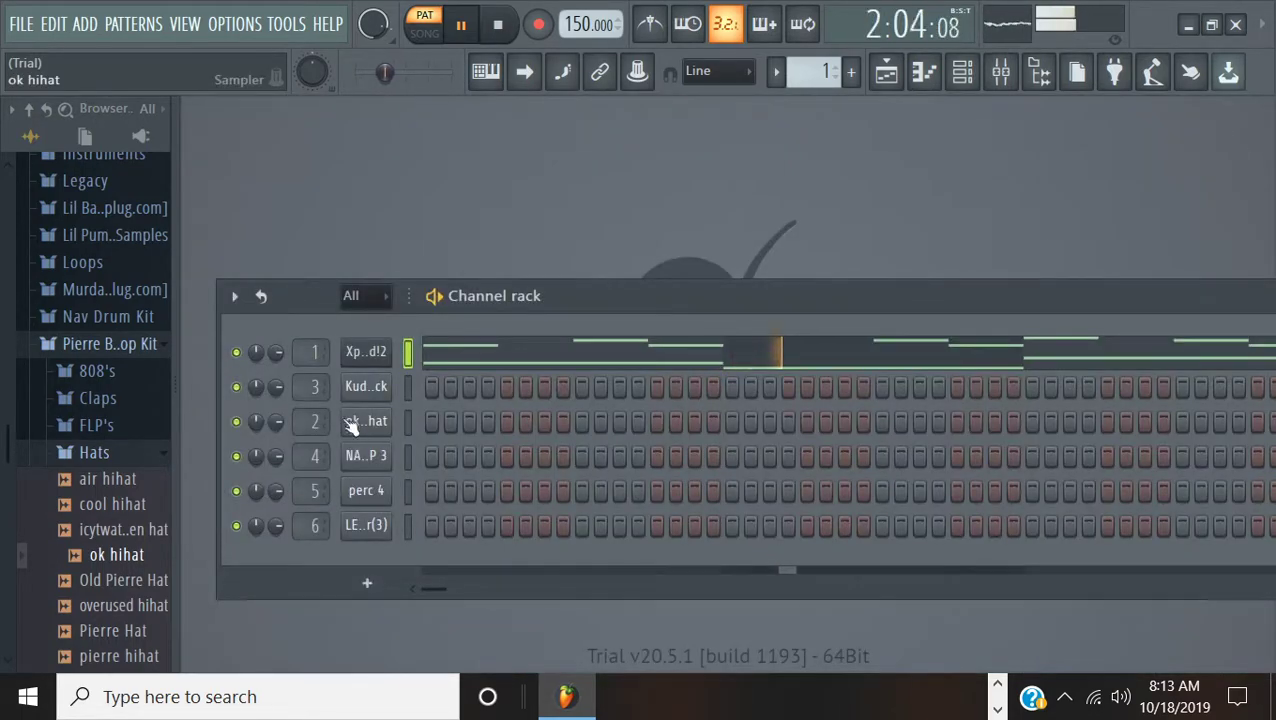
right_click(367, 406)
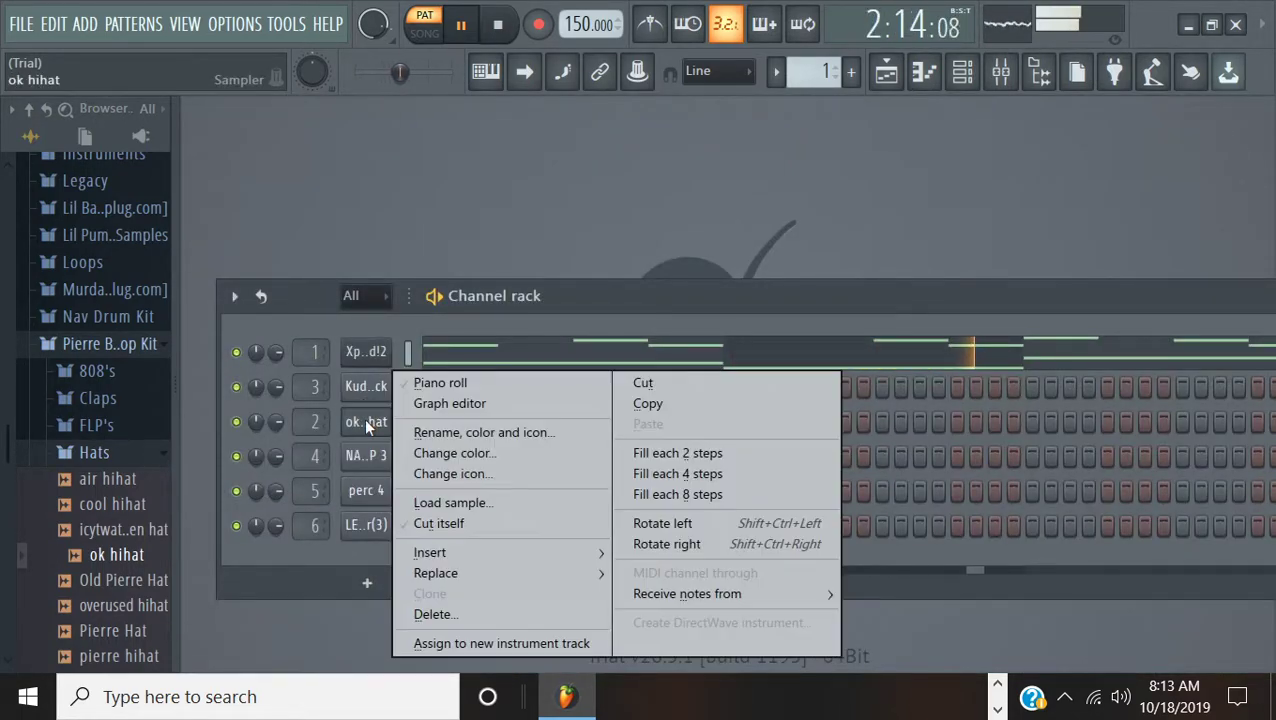
click(627, 446)
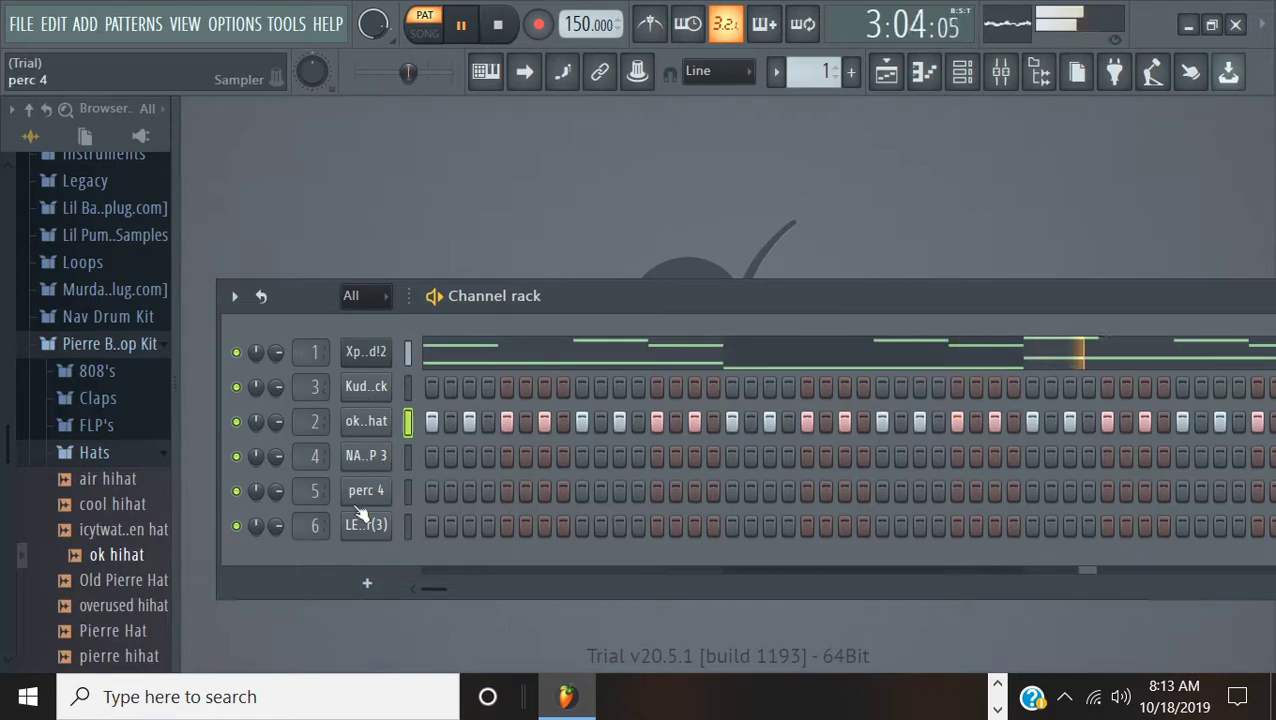
Program sparse hits through the bar on the NA..P 3 channel below the hi-hats
click(580, 455)
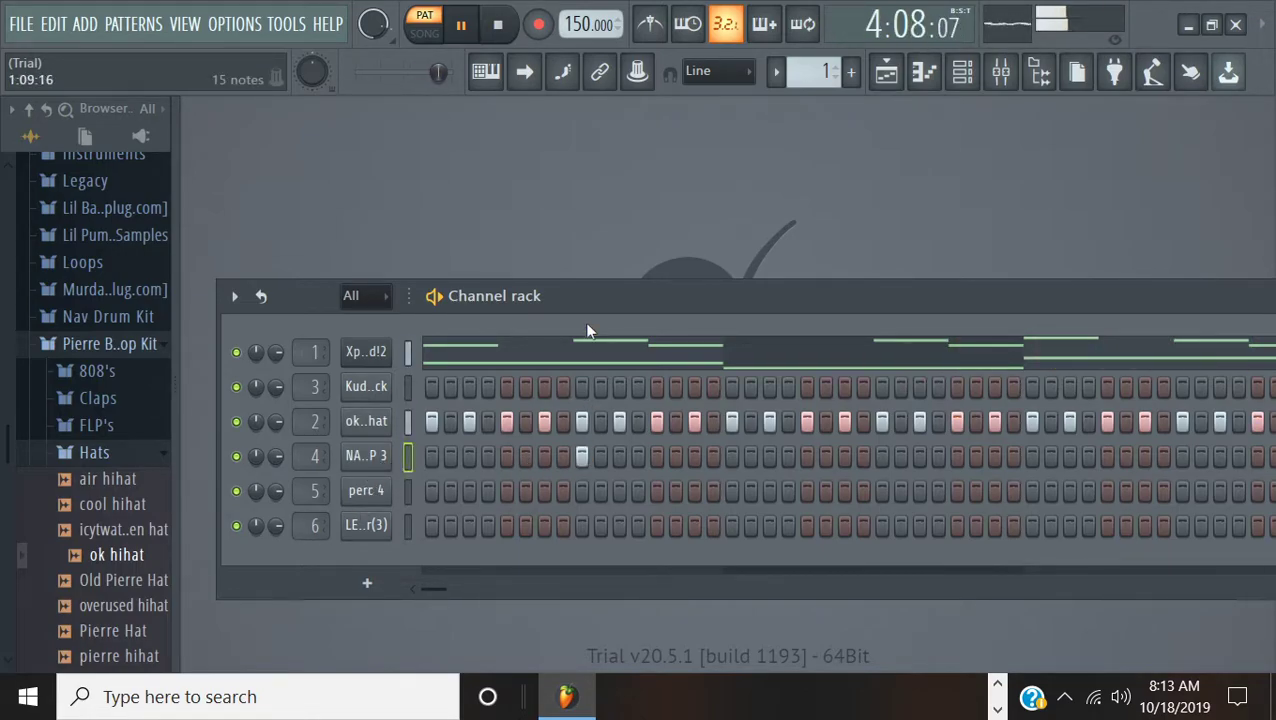
drag(584, 321, 348, 350)
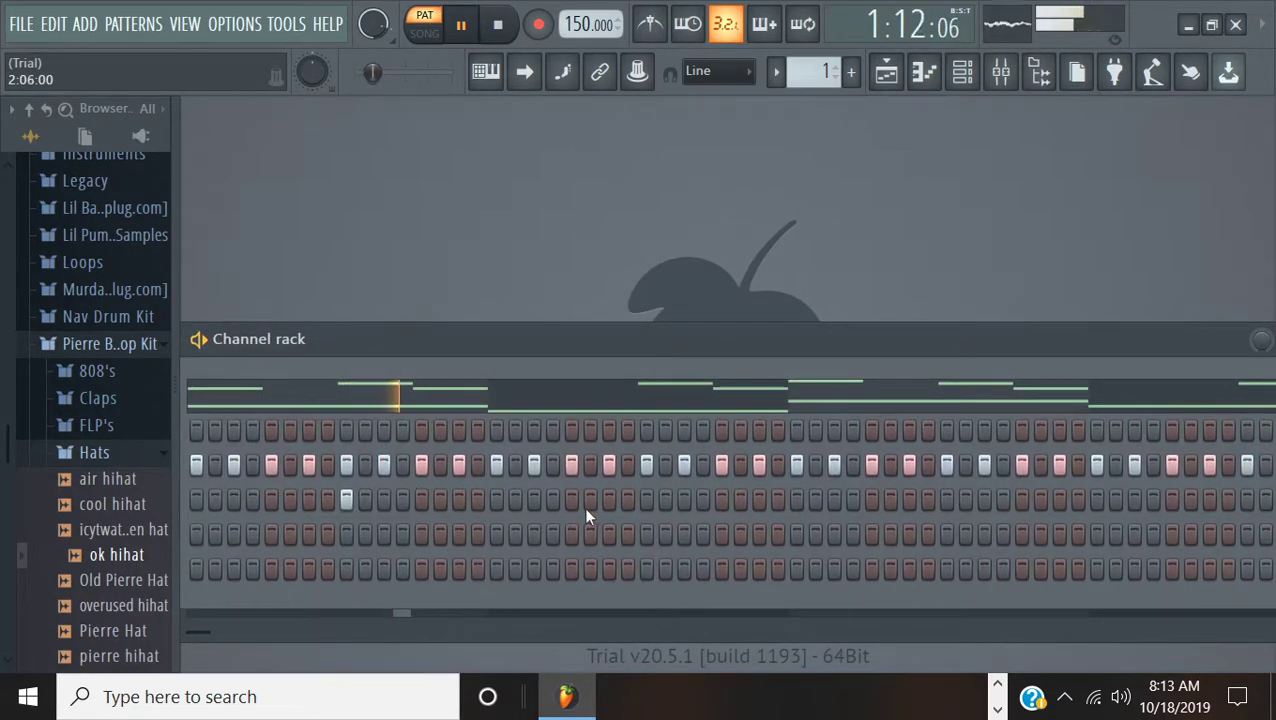
drag(593, 492, 605, 492)
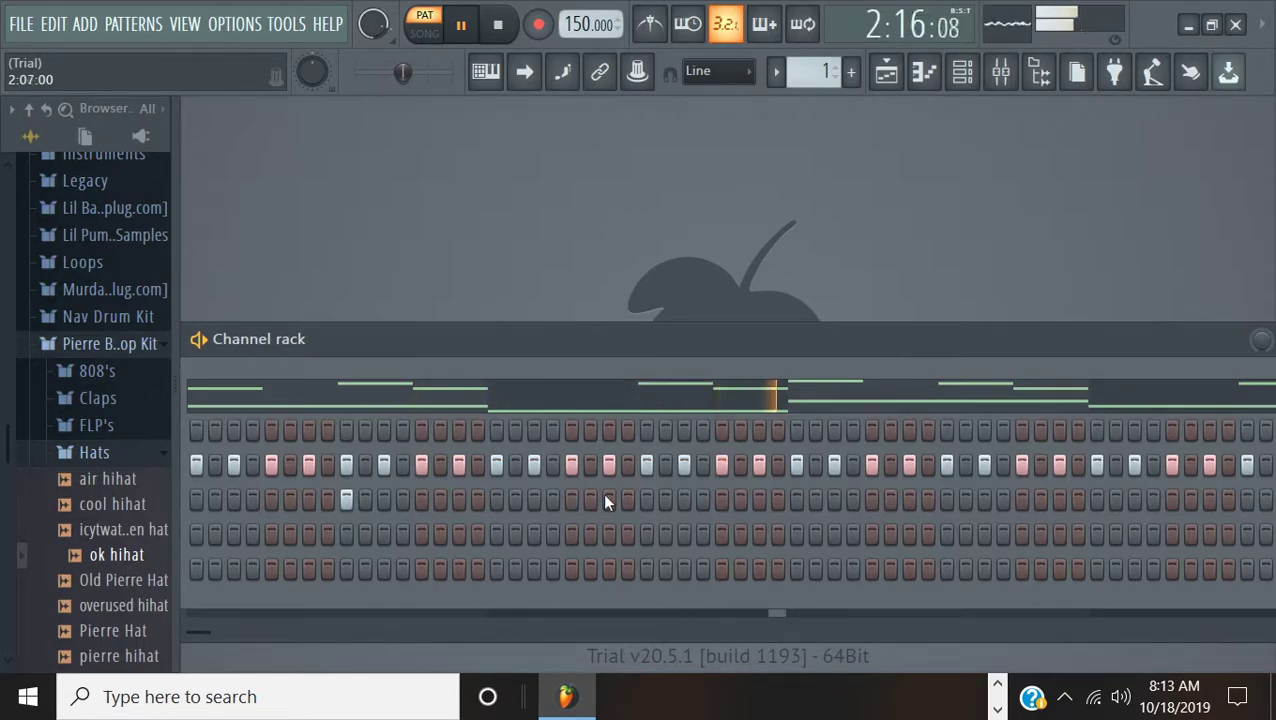
click(646, 499)
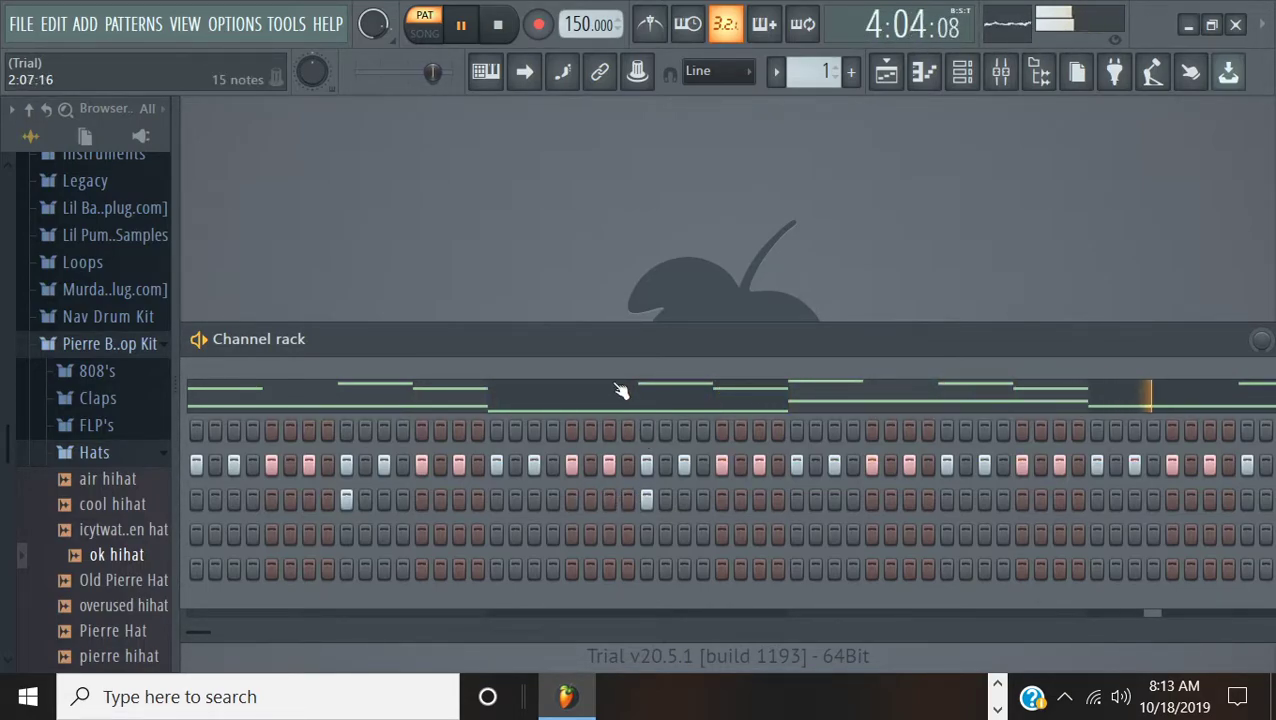
drag(628, 326, 407, 343)
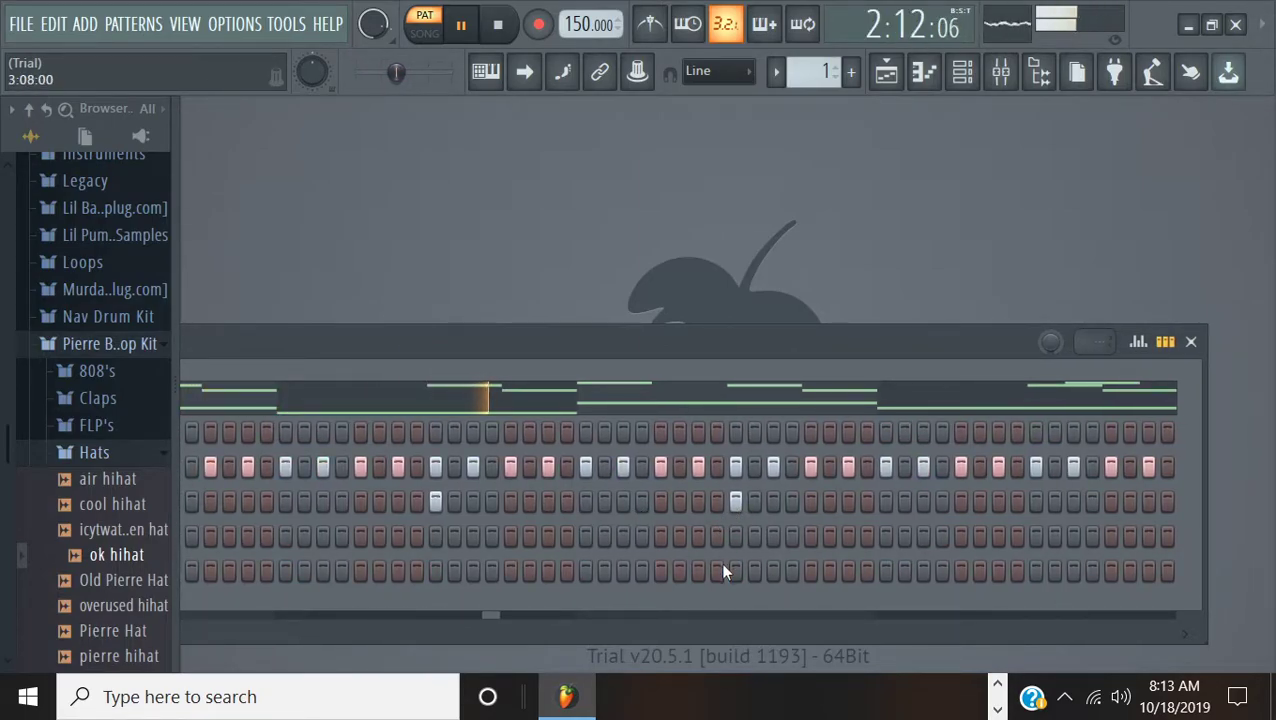
click(1036, 500)
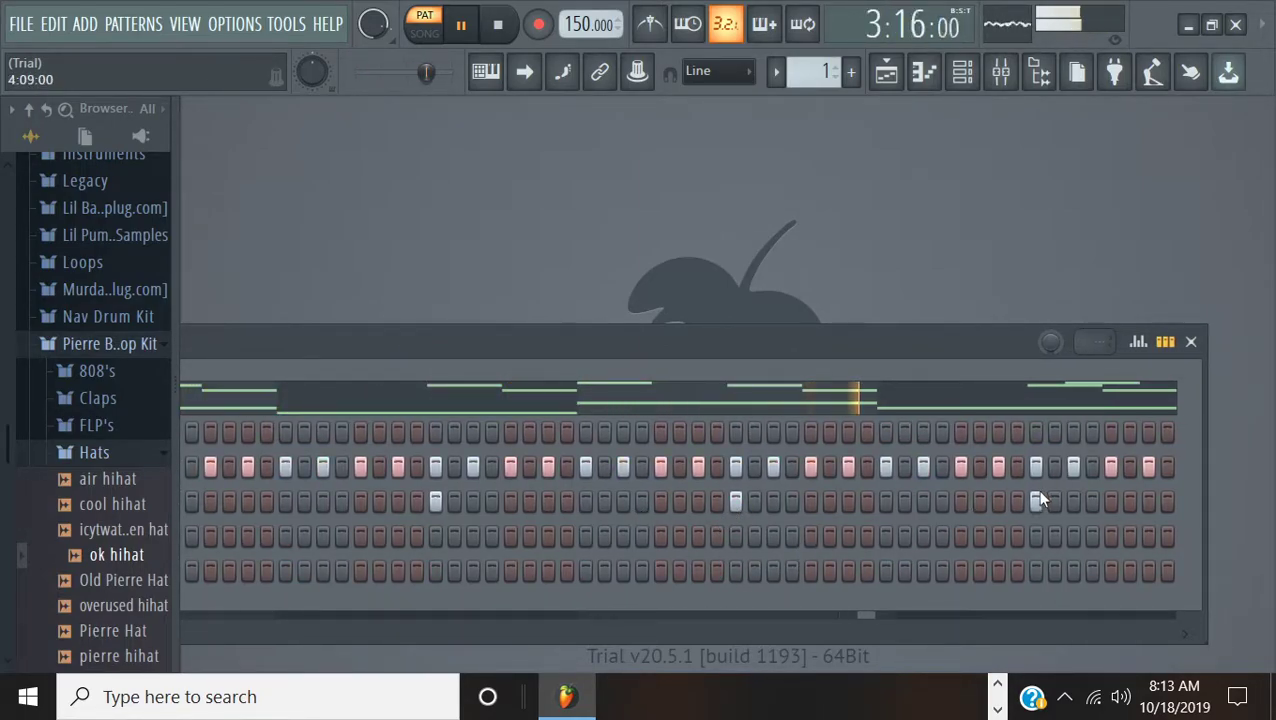
drag(738, 344, 1162, 281)
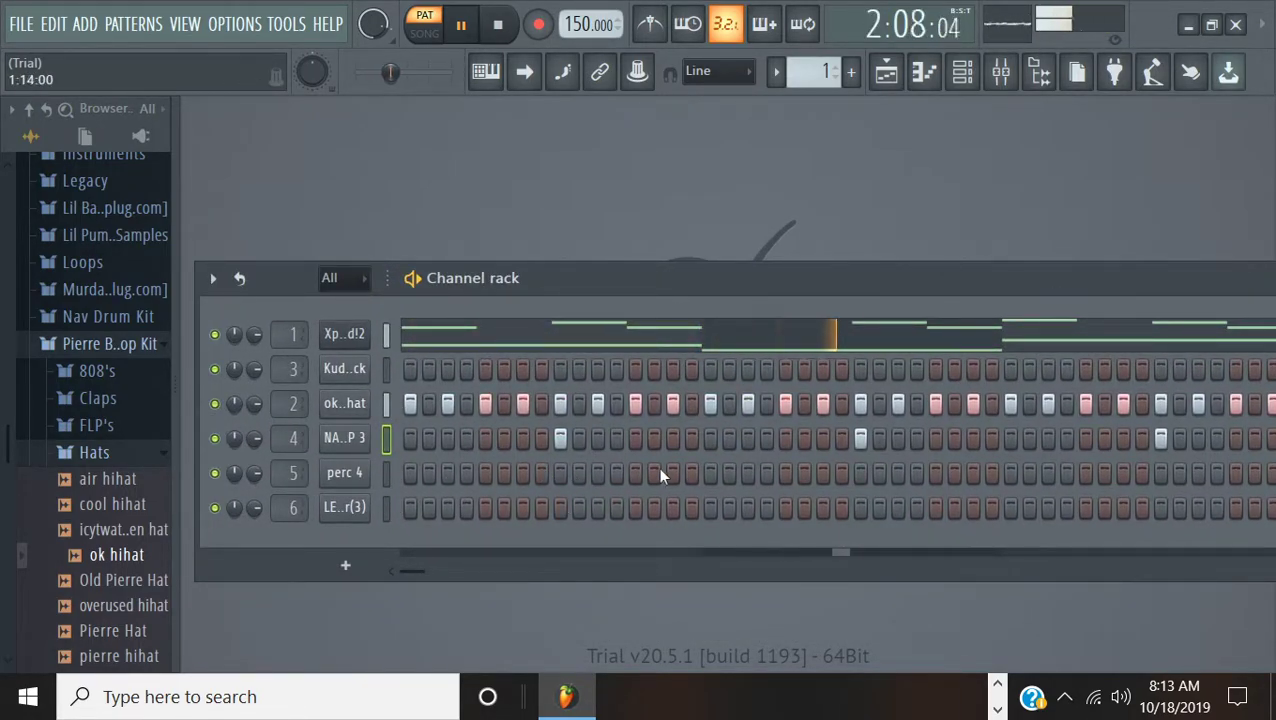
Add a couple of hits to the perc 4 channel
click(751, 472)
drag(697, 300, 416, 344)
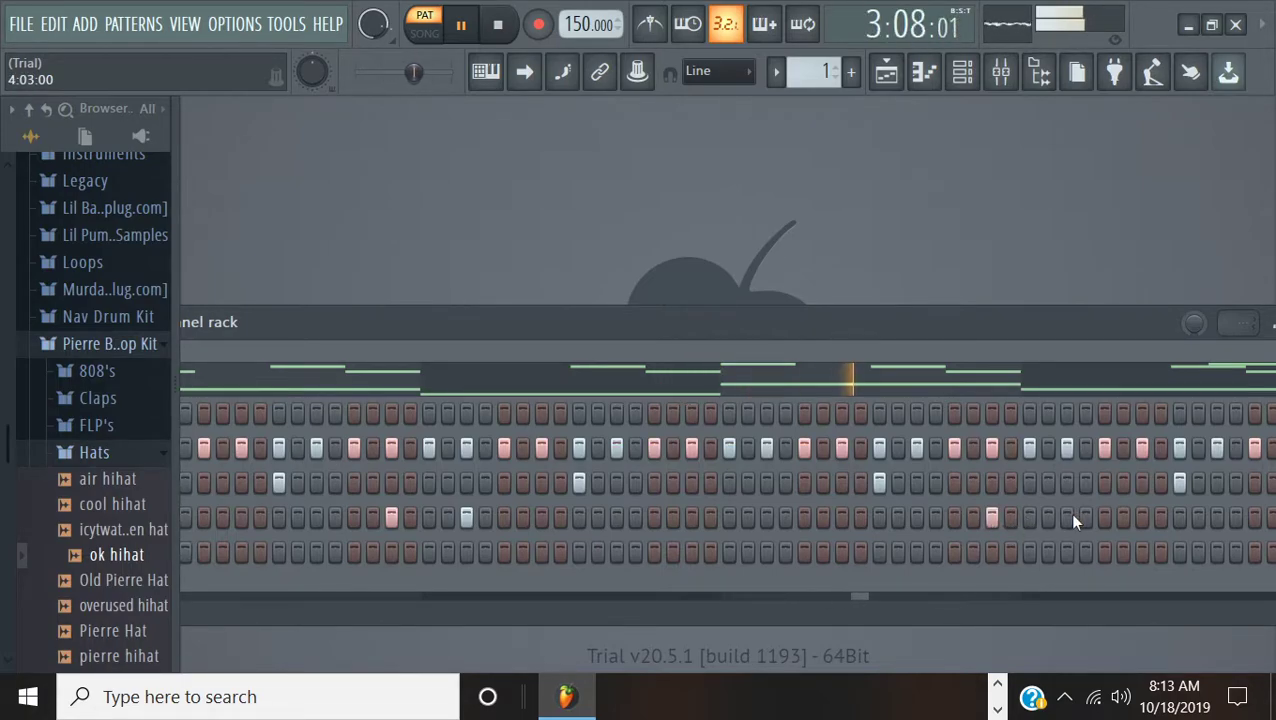
drag(883, 347, 1254, 279)
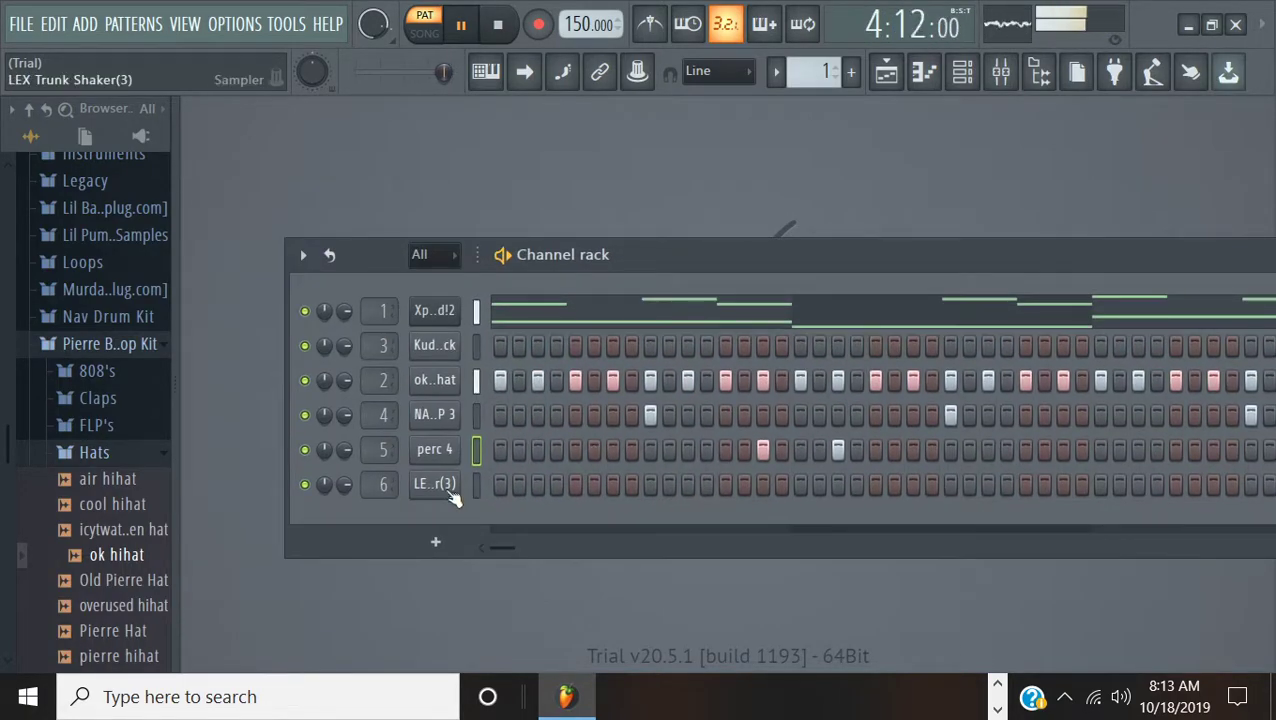
Program Kud..ck kick hits across the bar while the pattern plays
click(499, 346)
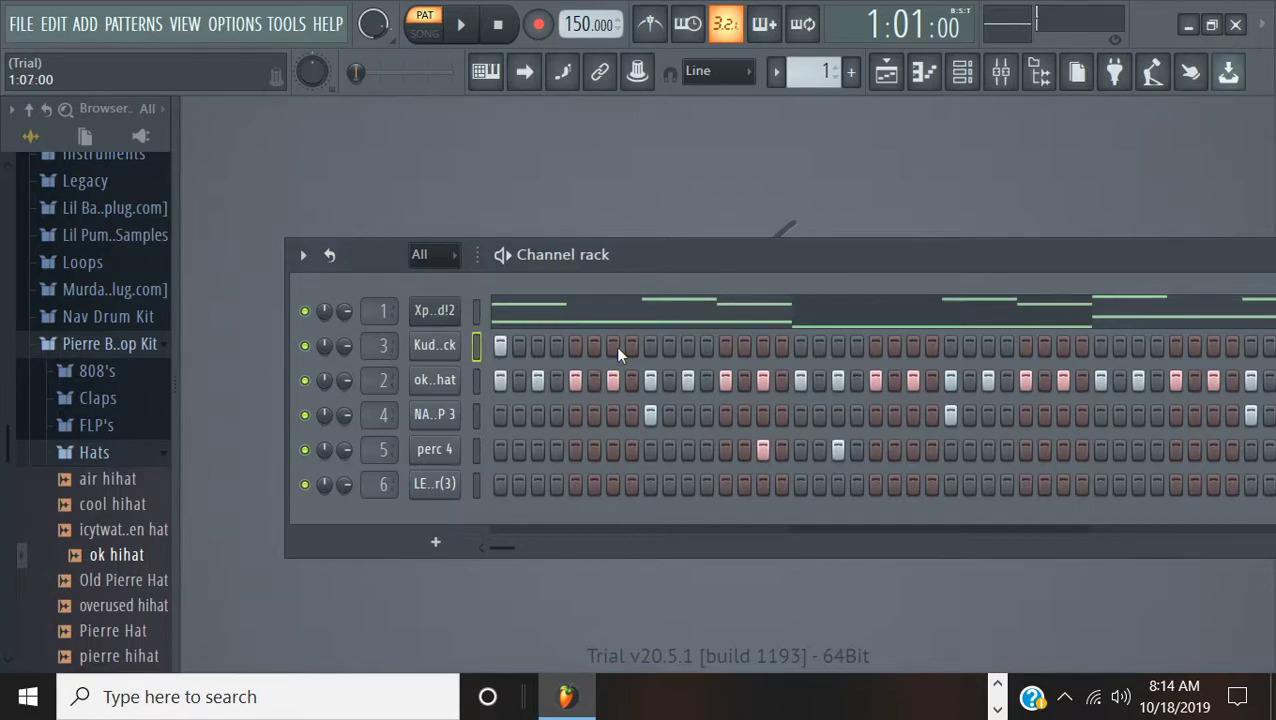
click(614, 346)
key(space)
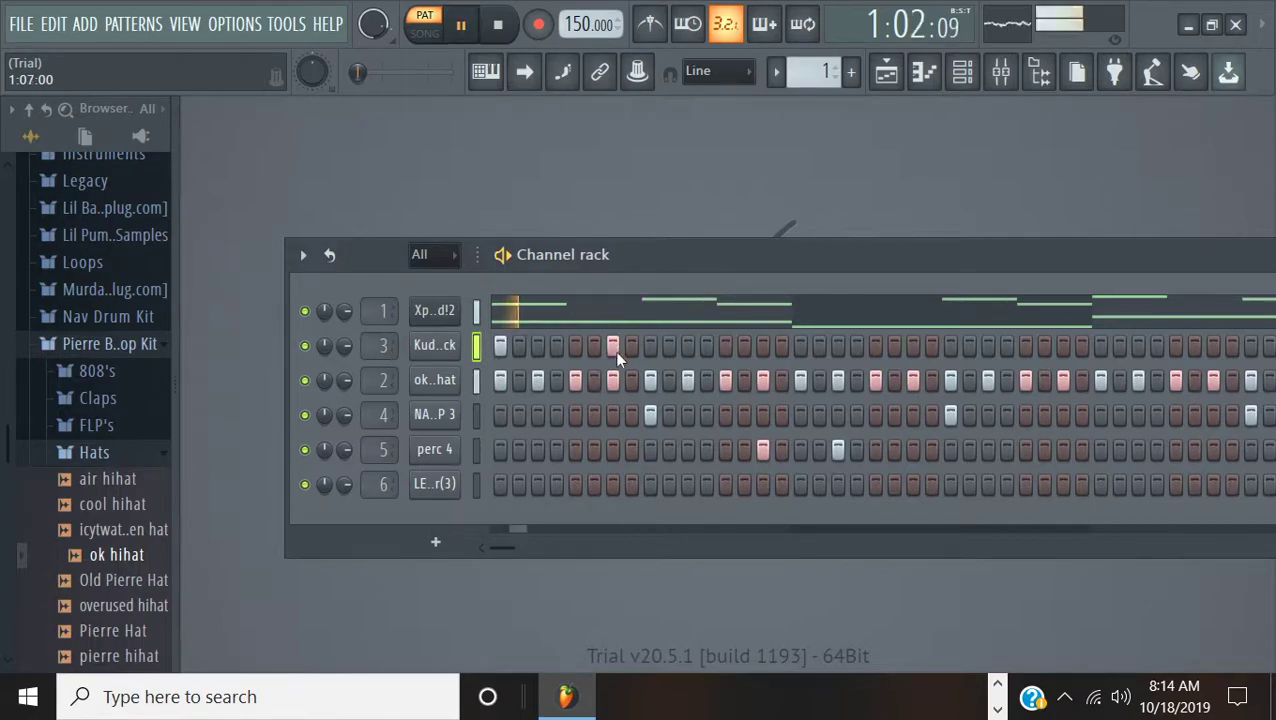
click(874, 347)
drag(834, 256, 624, 278)
drag(506, 247, 450, 253)
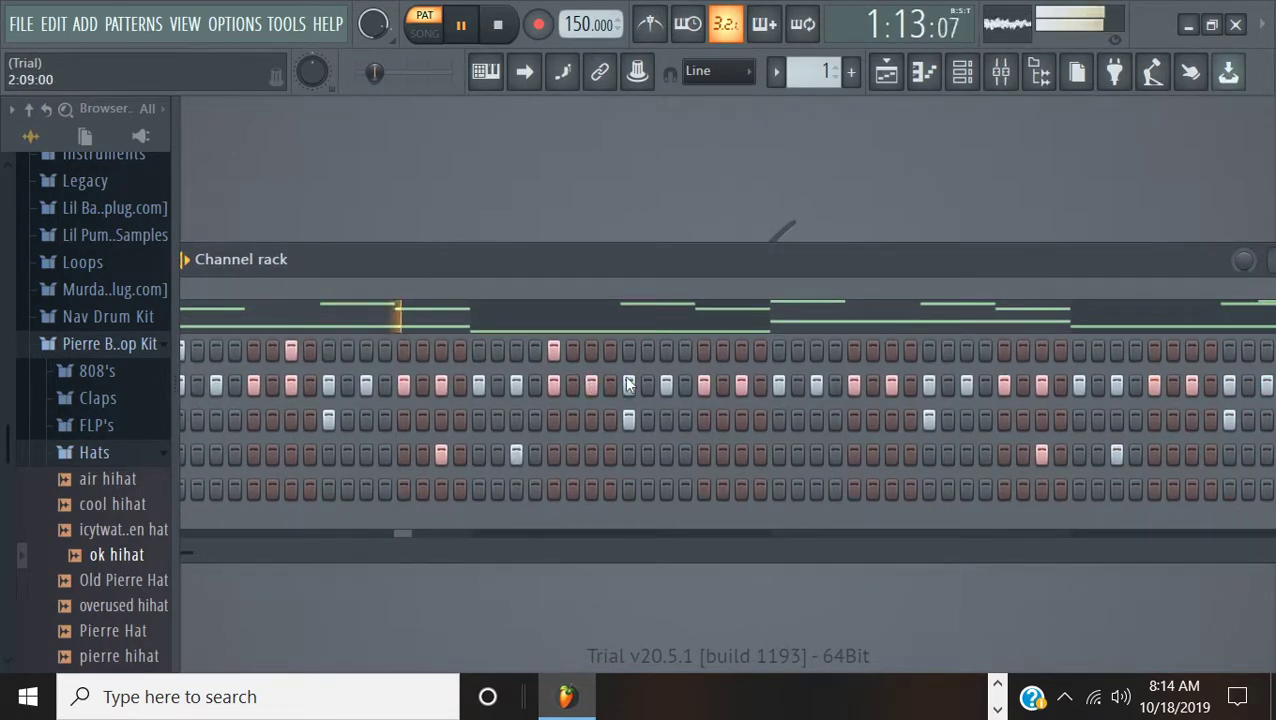
click(723, 351)
click(741, 351)
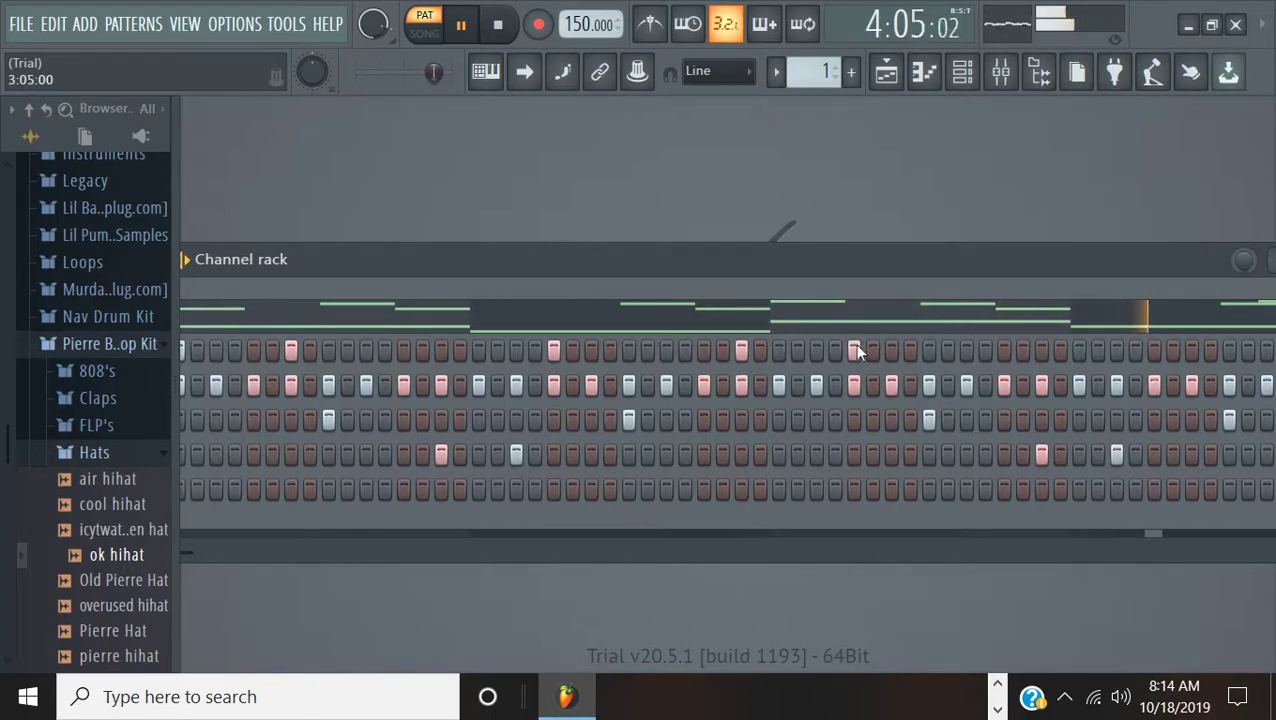
drag(835, 265, 682, 263)
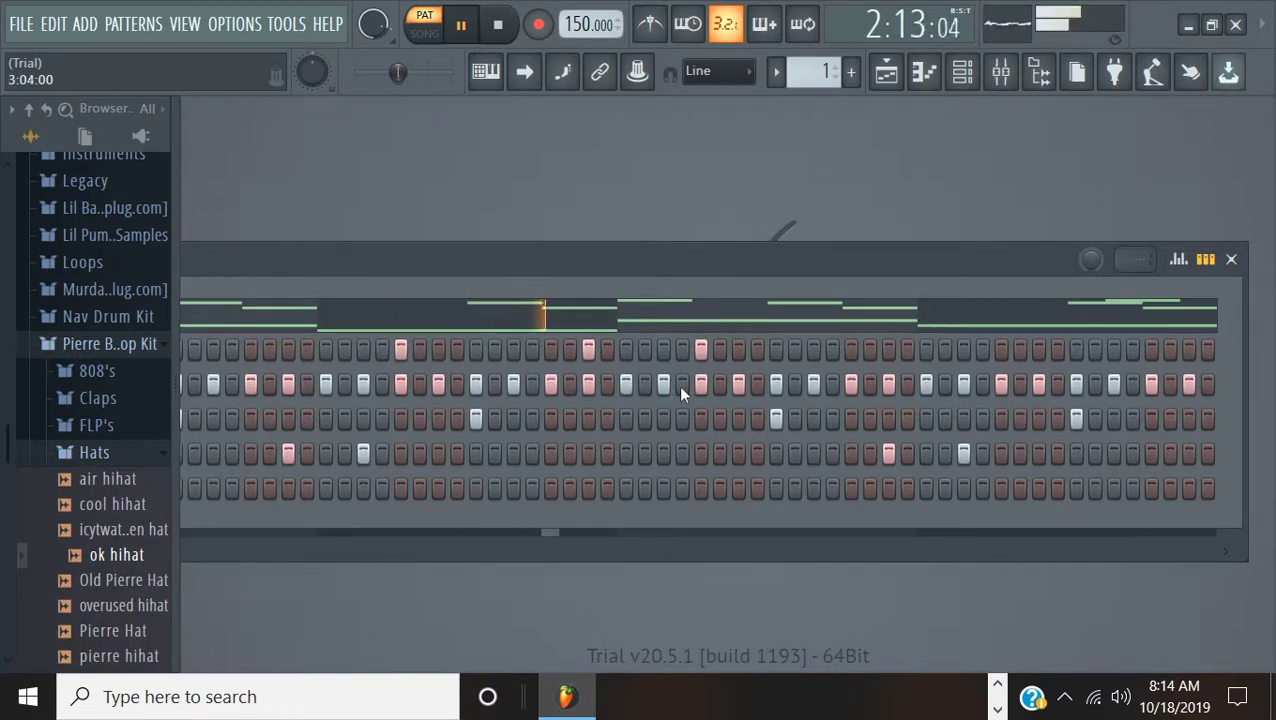
click(813, 349)
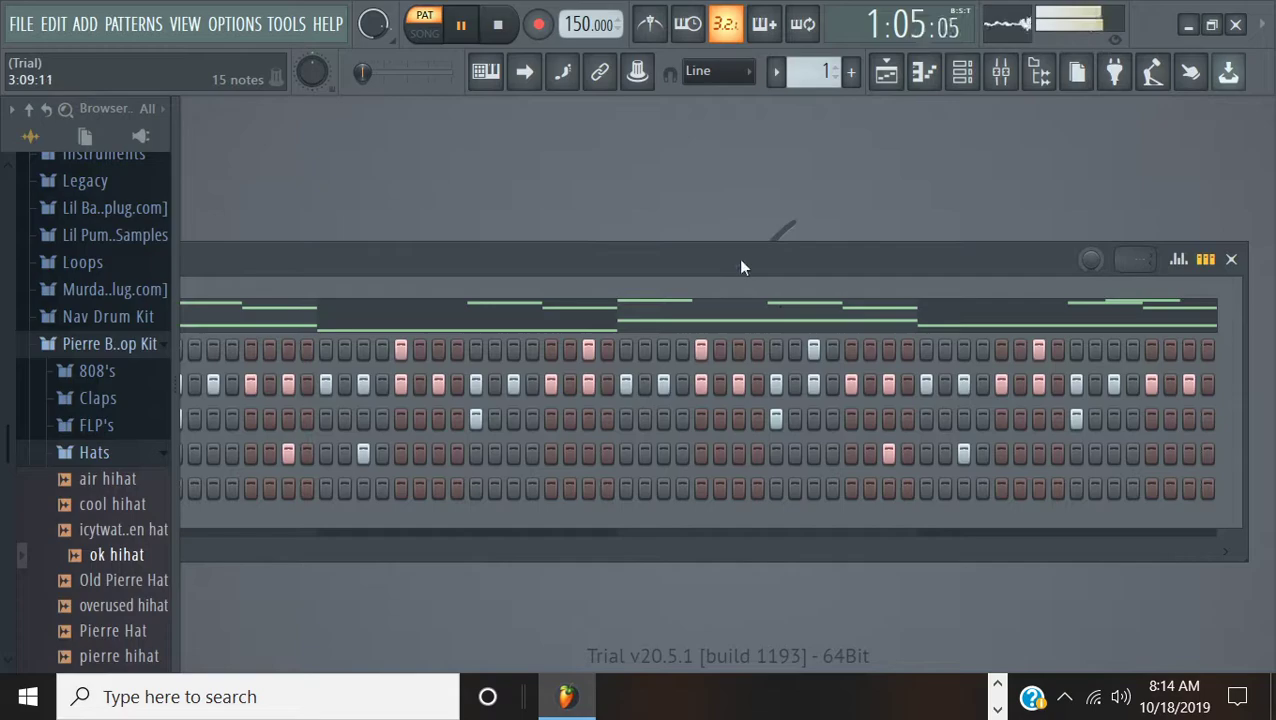
drag(740, 263, 1110, 263)
Replace the kick channel's sample with kick 4 from the other kit's kicks folder
click(135, 455)
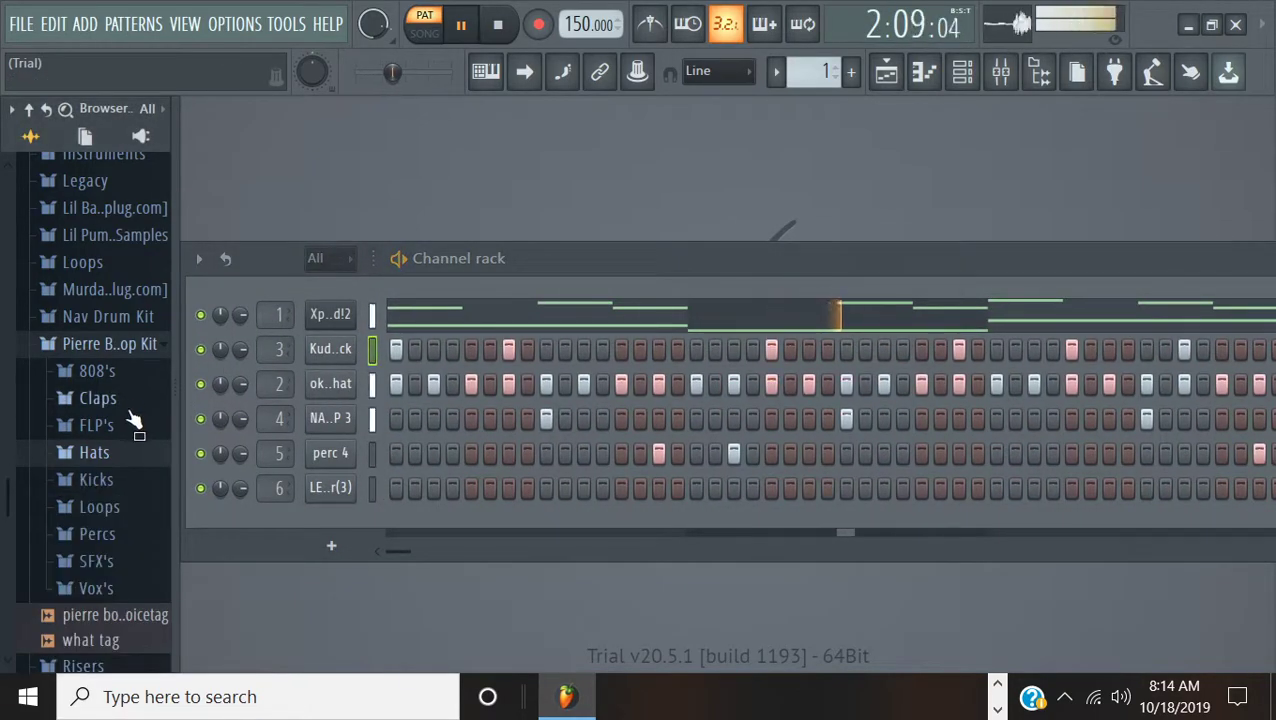
scroll(100, 420, down, 2)
scroll(96, 384, up, 2)
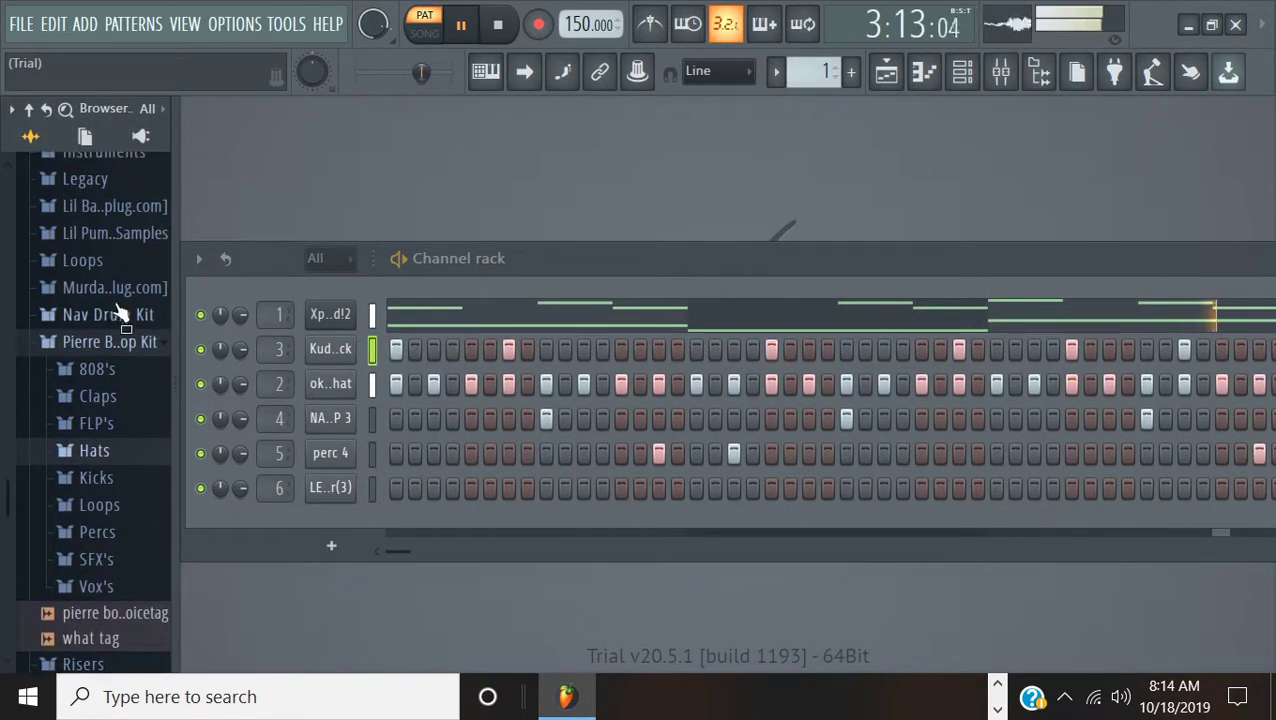
click(105, 289)
click(91, 316)
click(95, 316)
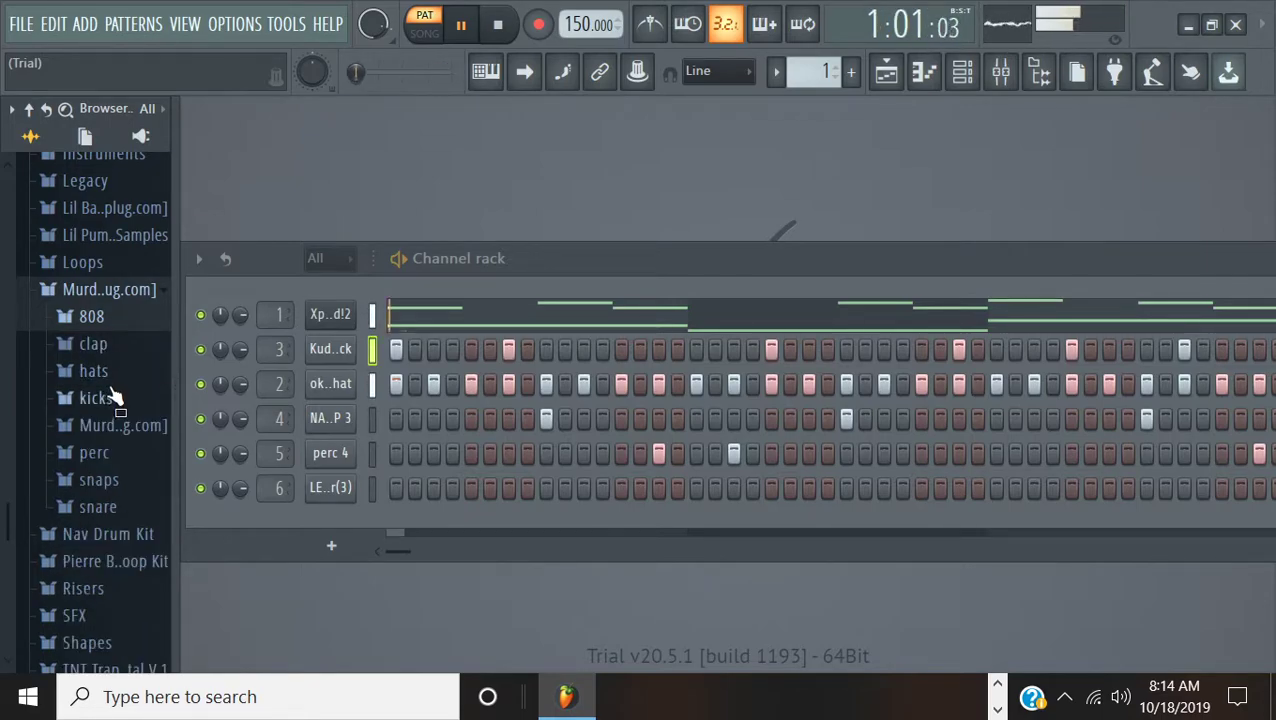
click(96, 398)
drag(100, 500, 330, 356)
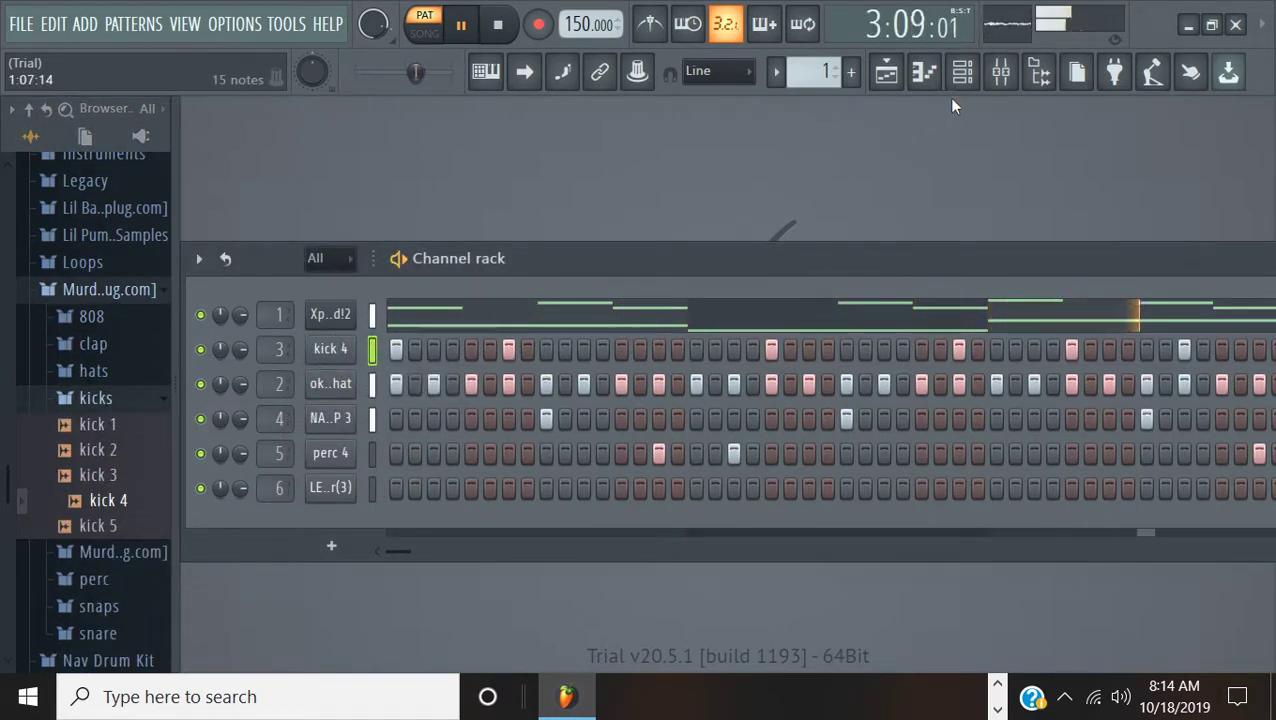
Delete the Fruity Limiter from the Master track in the Mixer
click(1001, 71)
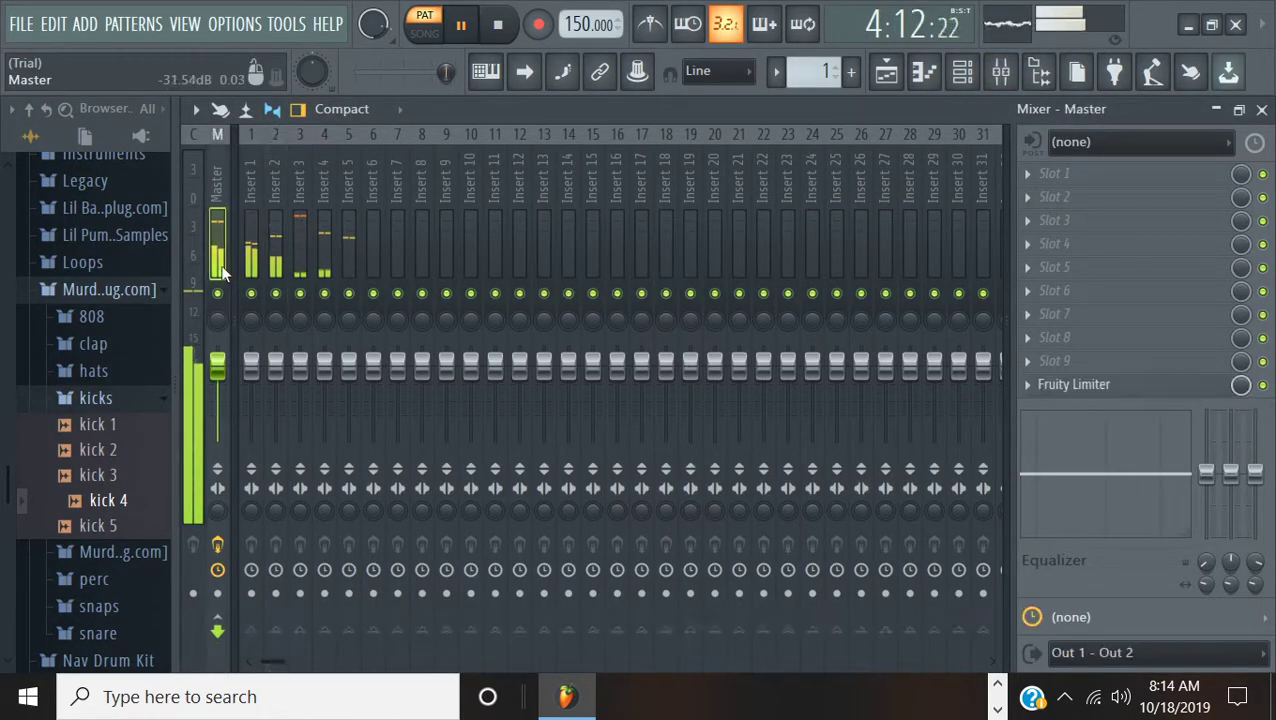
click(1025, 384)
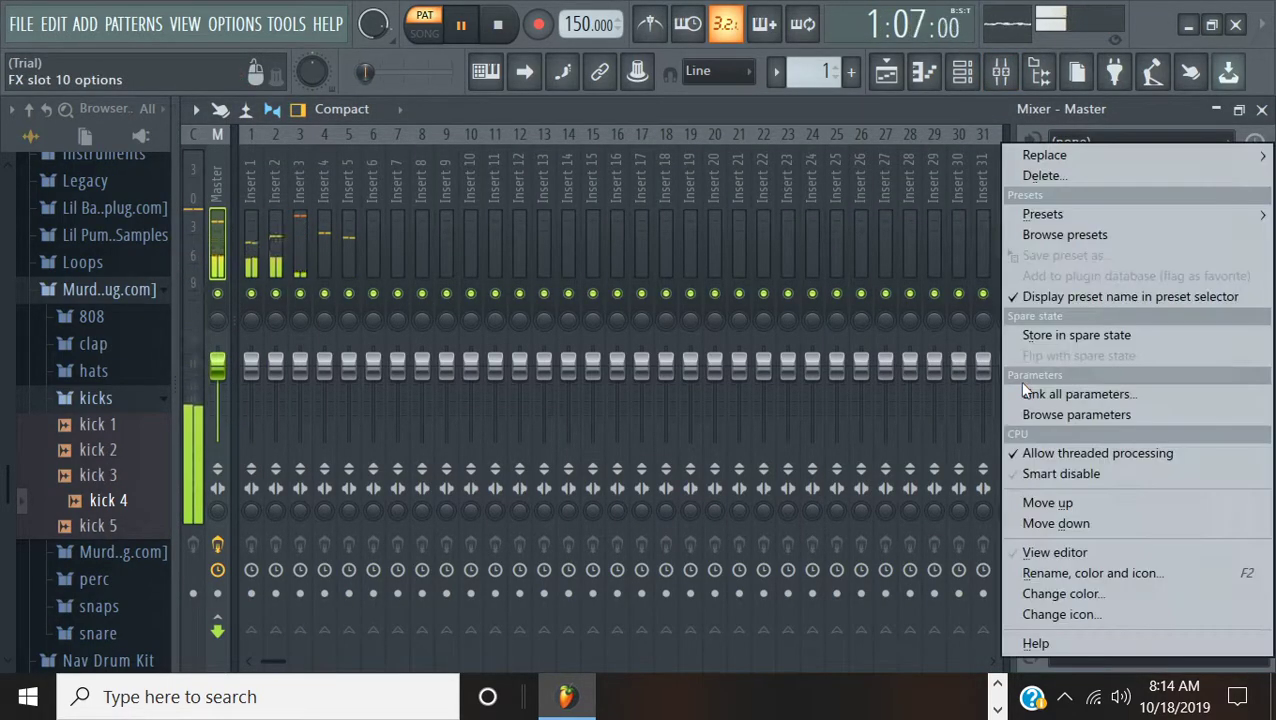
click(1040, 176)
click(760, 421)
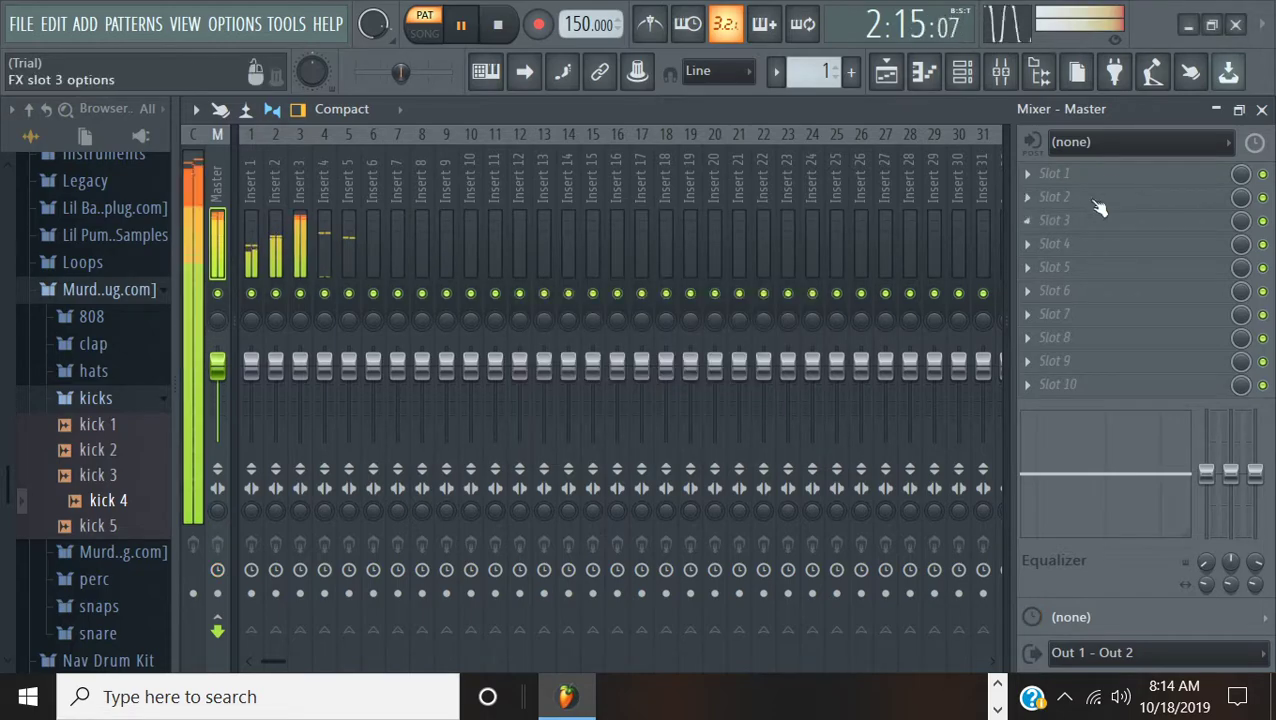
click(1261, 109)
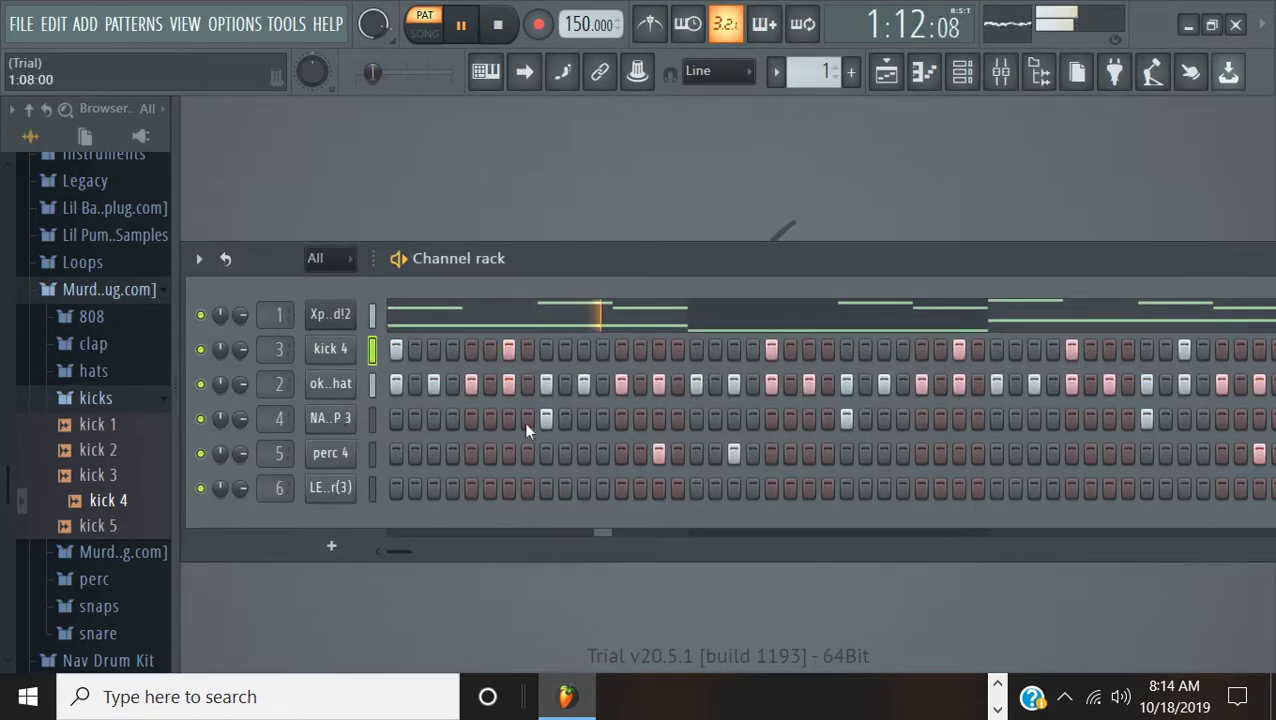
Reopen the Mixer, select Insert 5, and close it
click(1000, 72)
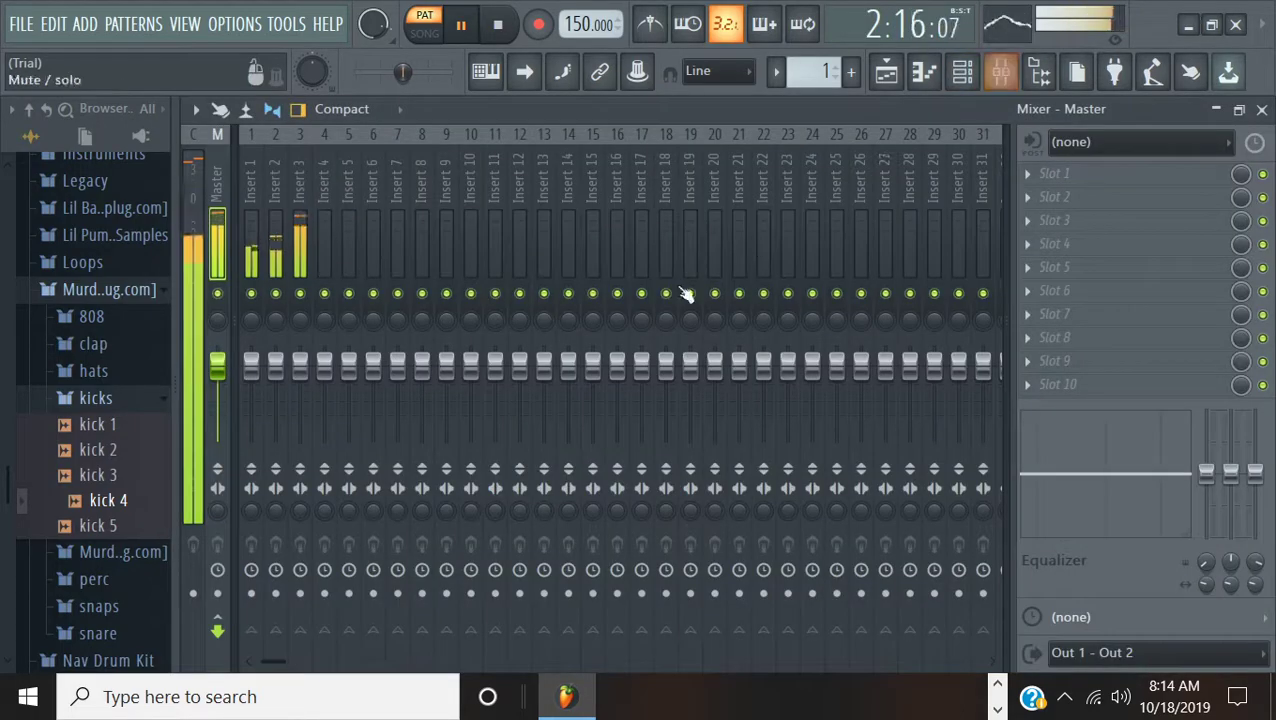
click(349, 362)
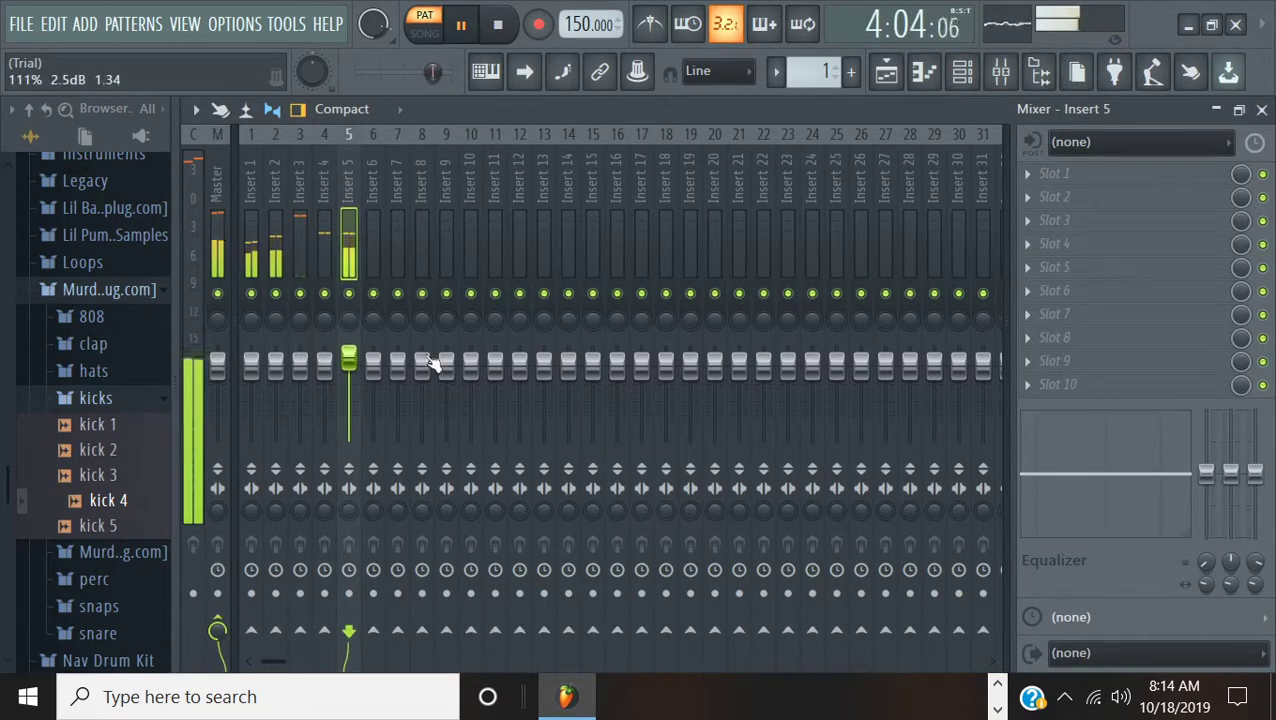
click(1262, 110)
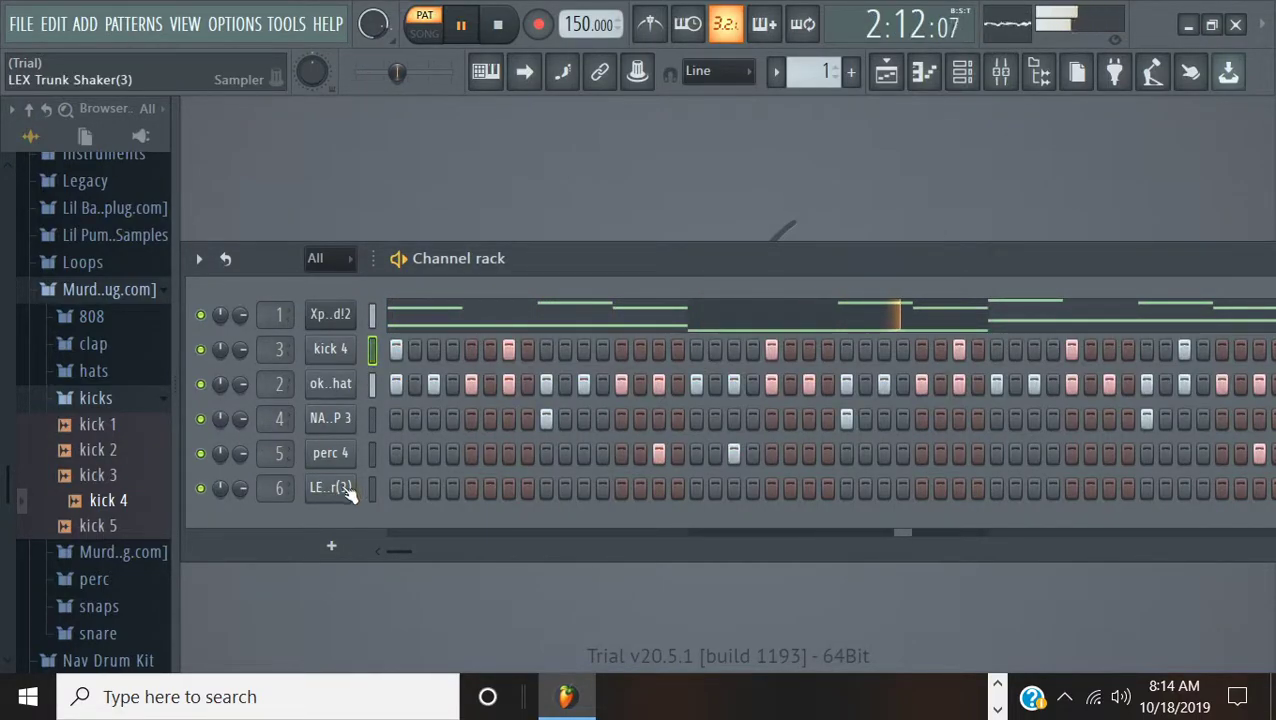
Add shaker hits on the first step and a later step of the LE..r(3) row
click(396, 487)
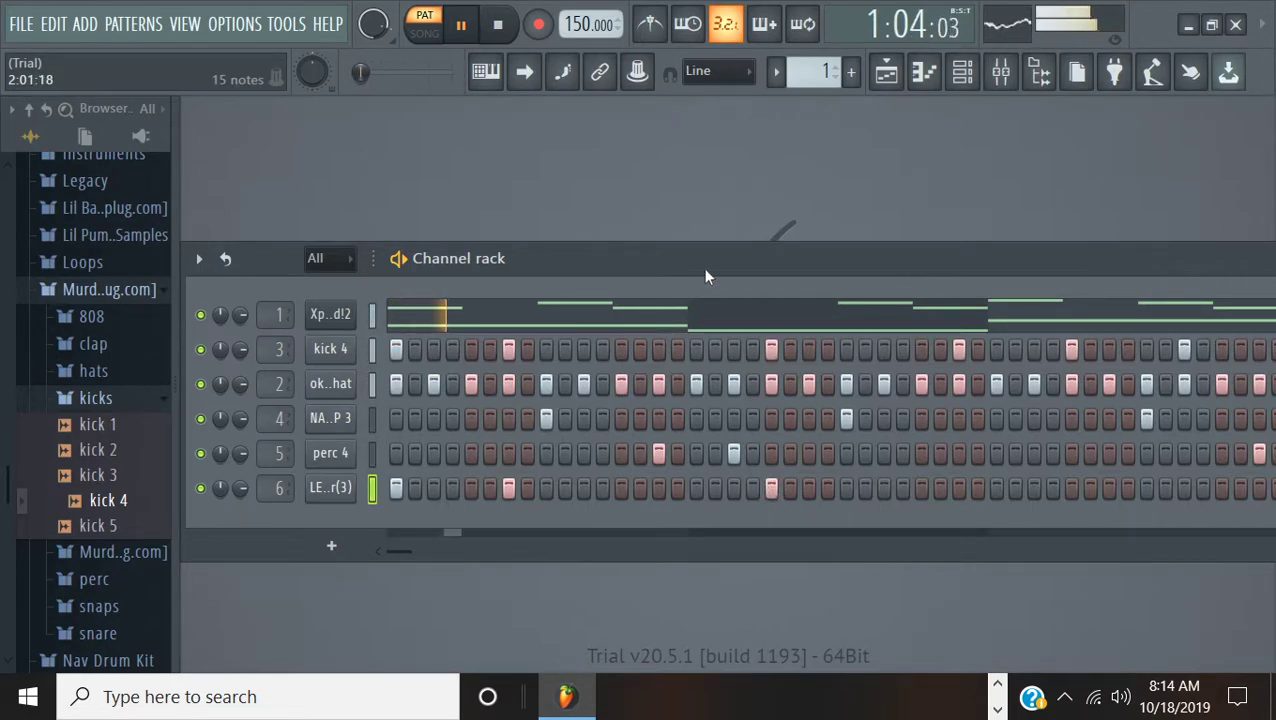
drag(703, 267, 574, 290)
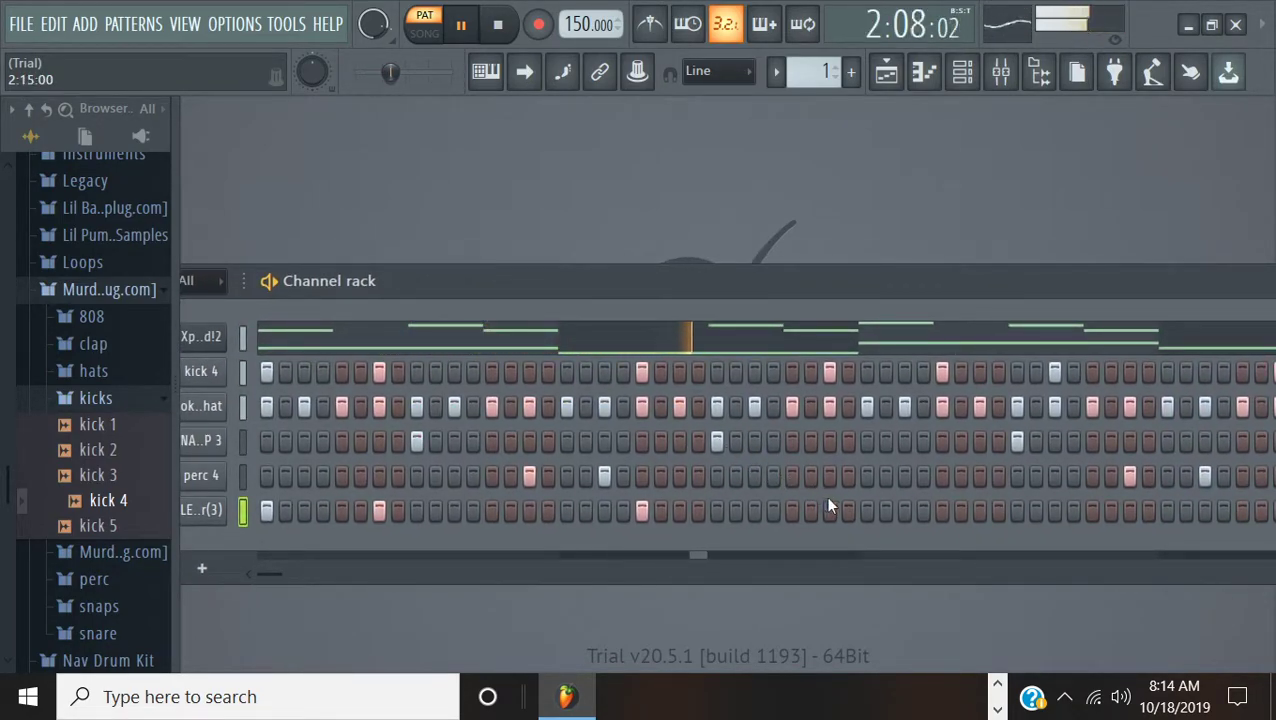
drag(942, 280, 699, 310)
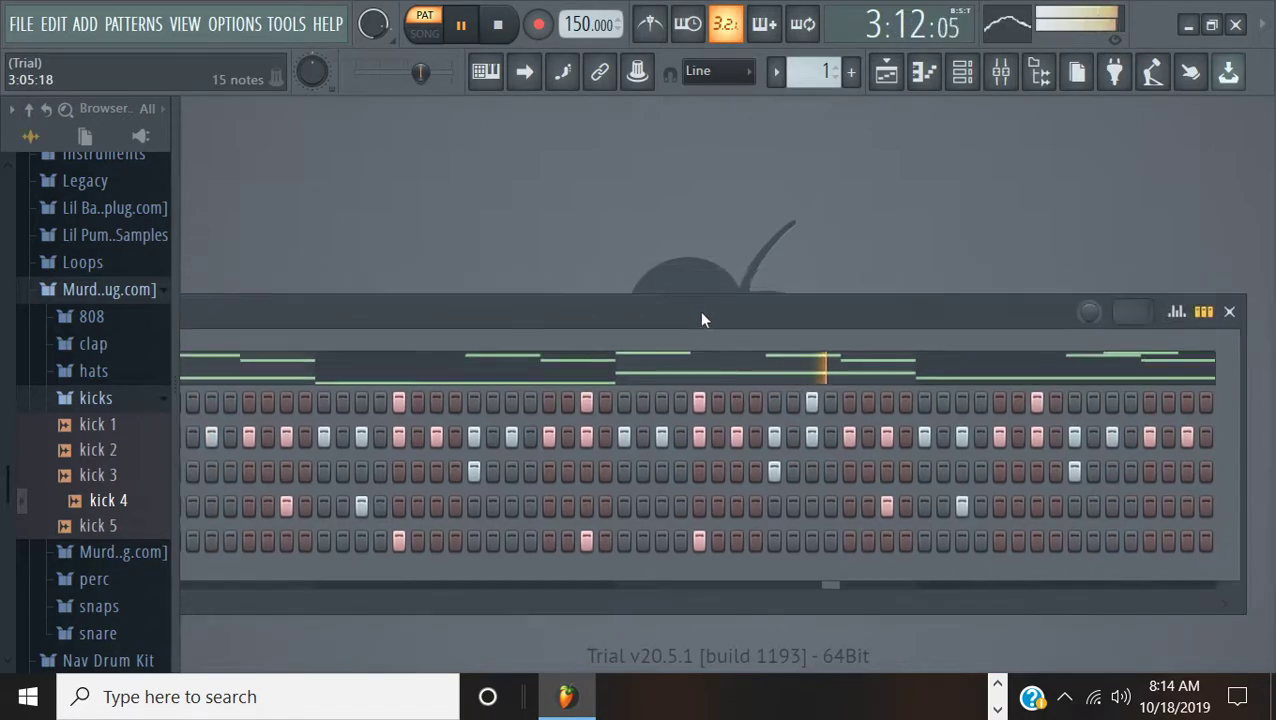
click(816, 539)
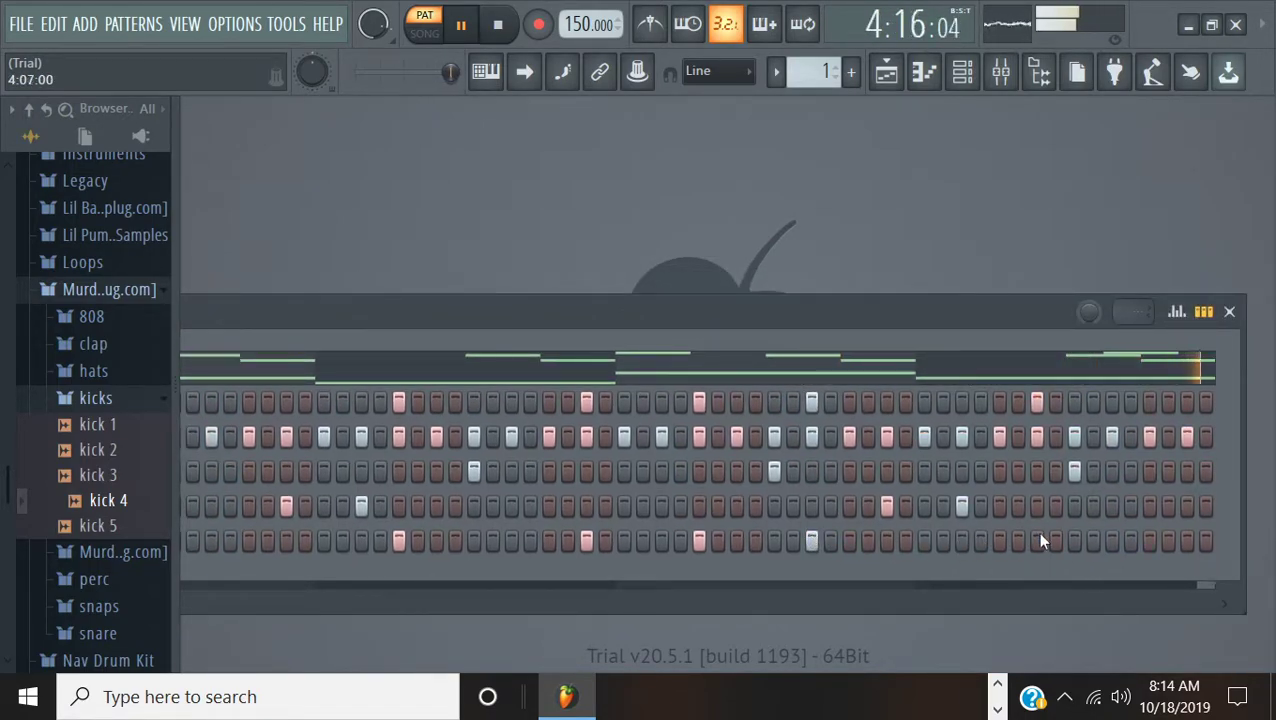
drag(727, 327, 961, 282)
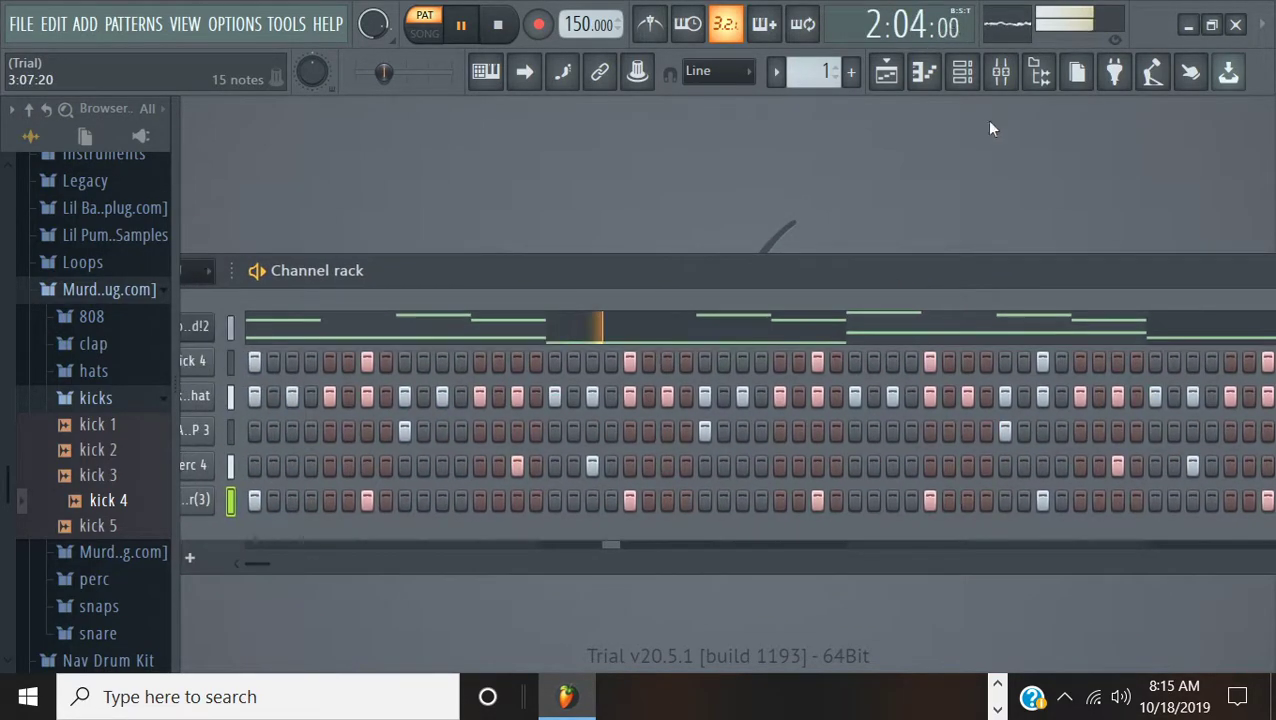
Load CamelCrusher with the British Clean patch into Insert 6's first effect slot
click(1001, 71)
click(369, 291)
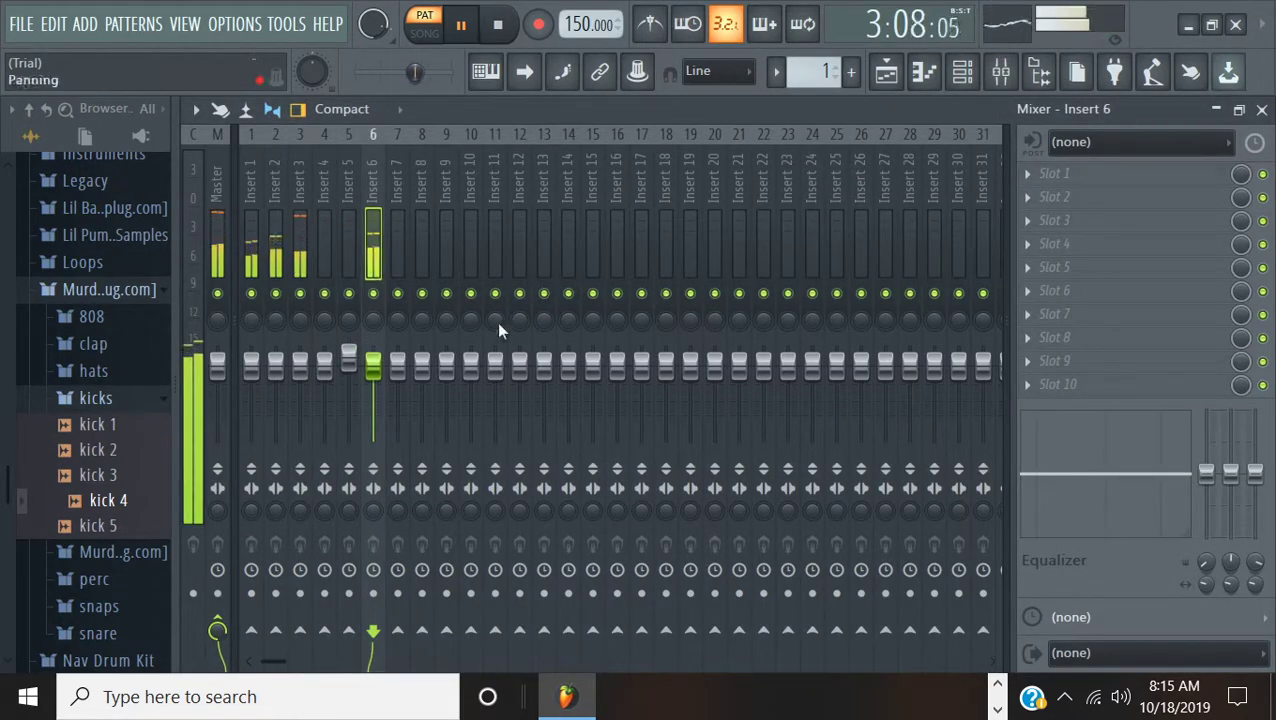
click(1082, 176)
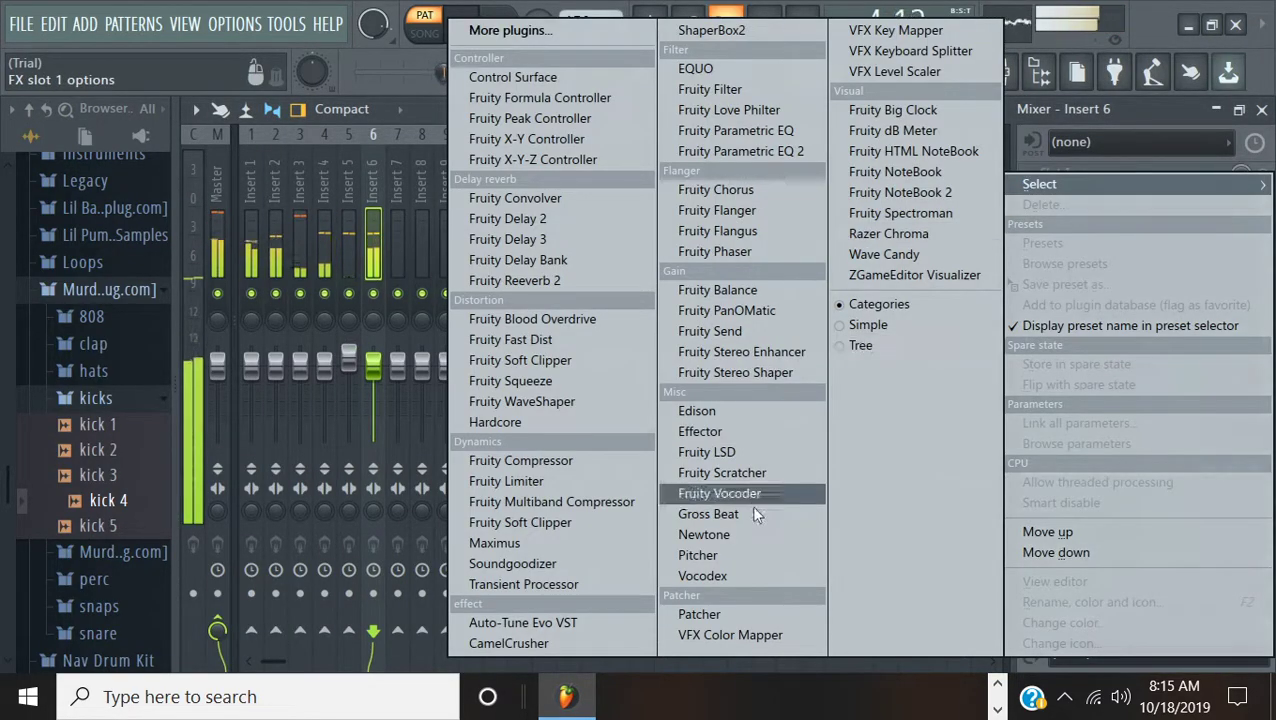
click(556, 643)
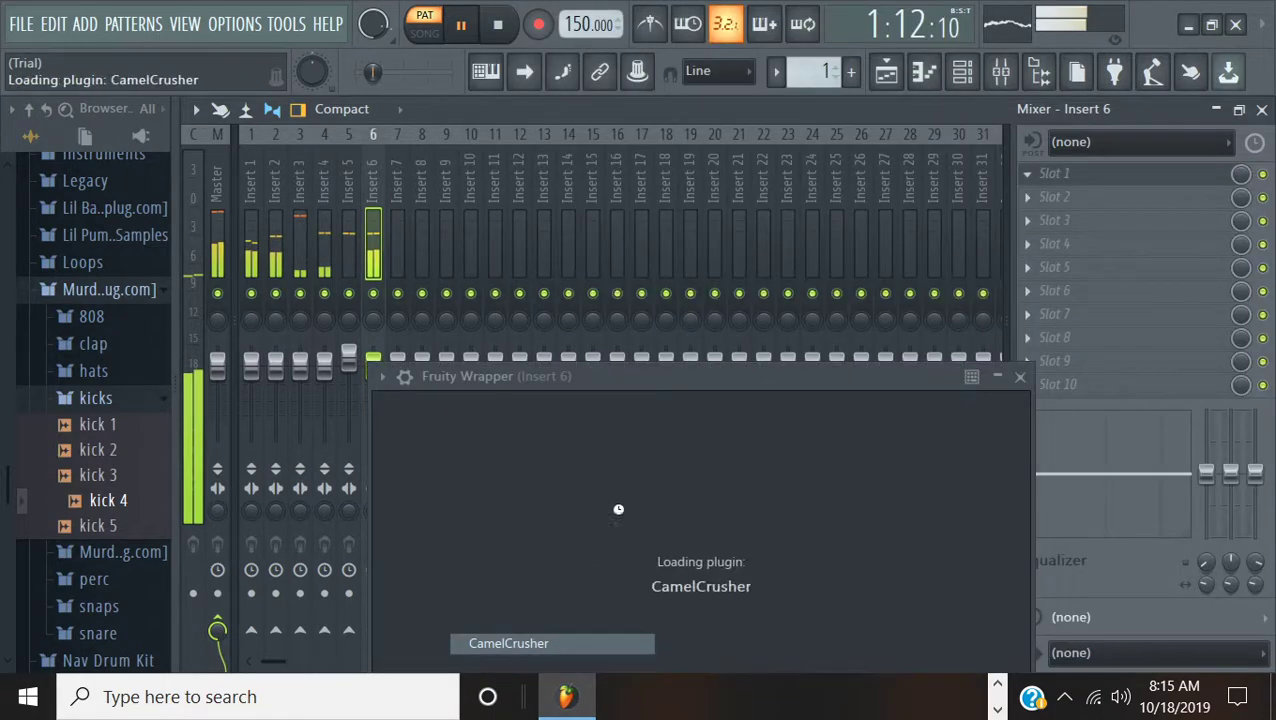
drag(537, 374, 503, 280)
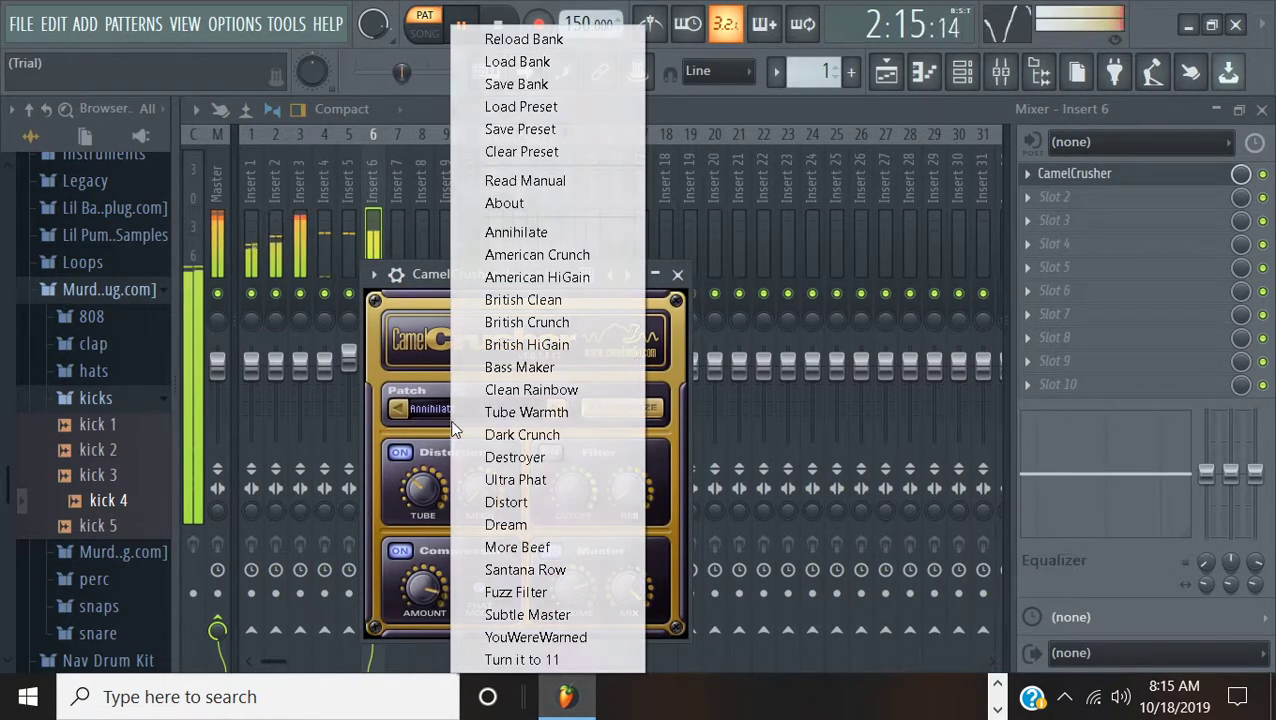
click(528, 299)
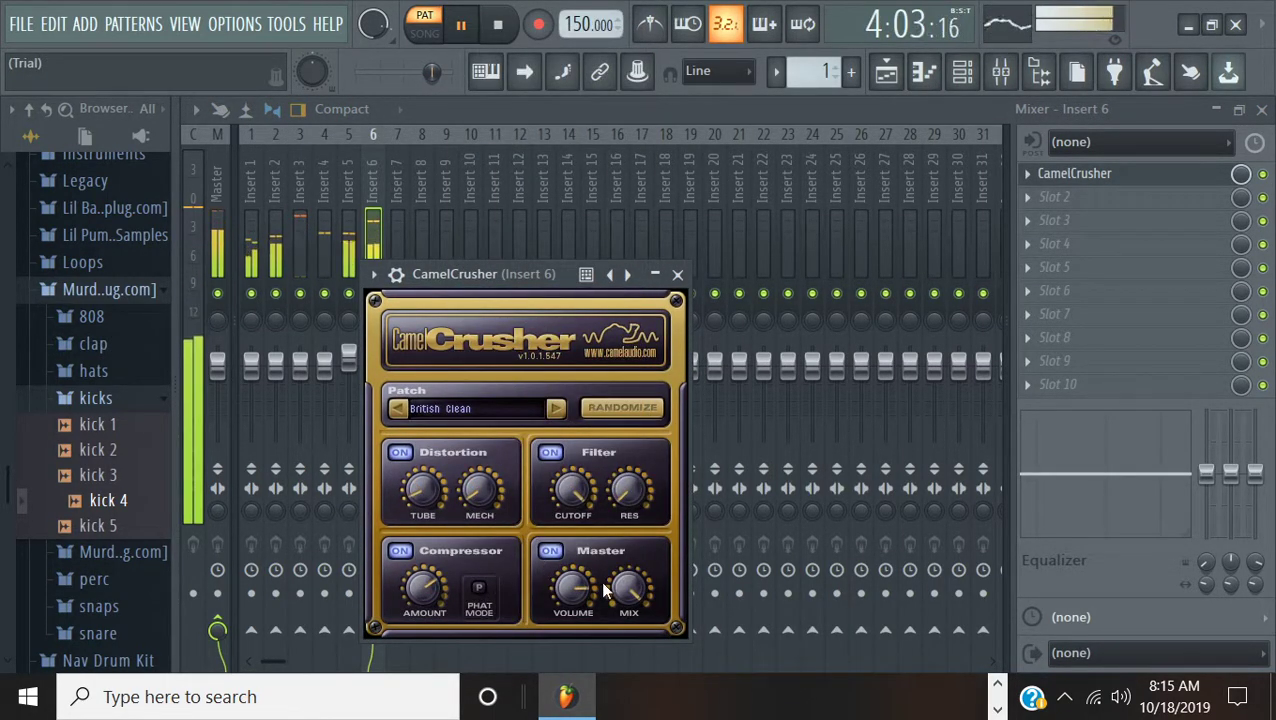
click(677, 274)
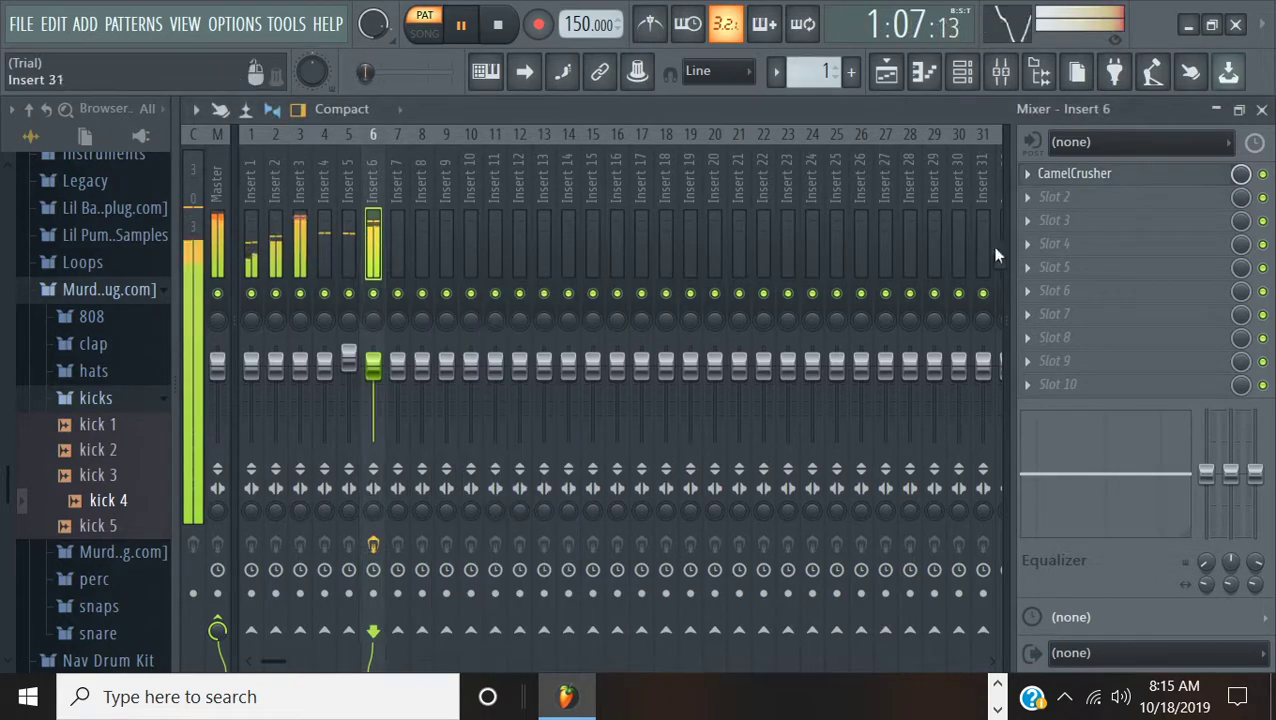
Close the mixer and add a Keyzone Classic instrument channel to the channel rack
click(1262, 108)
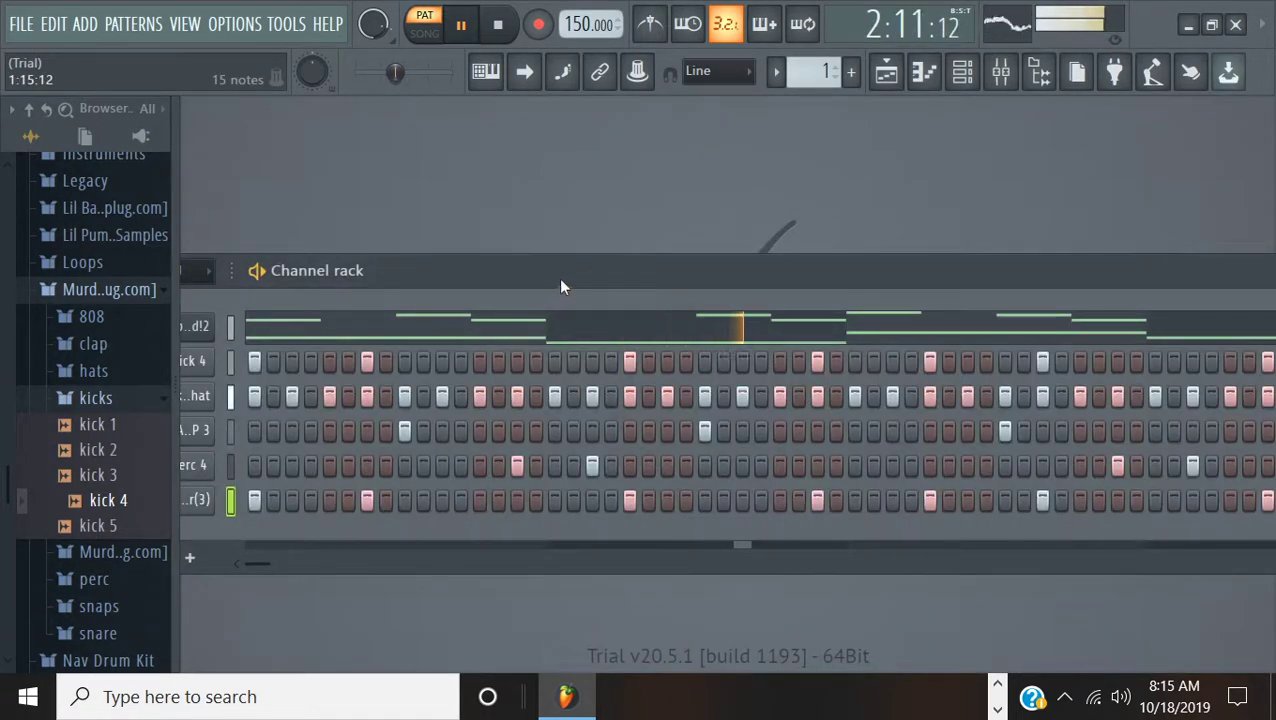
drag(560, 287, 665, 266)
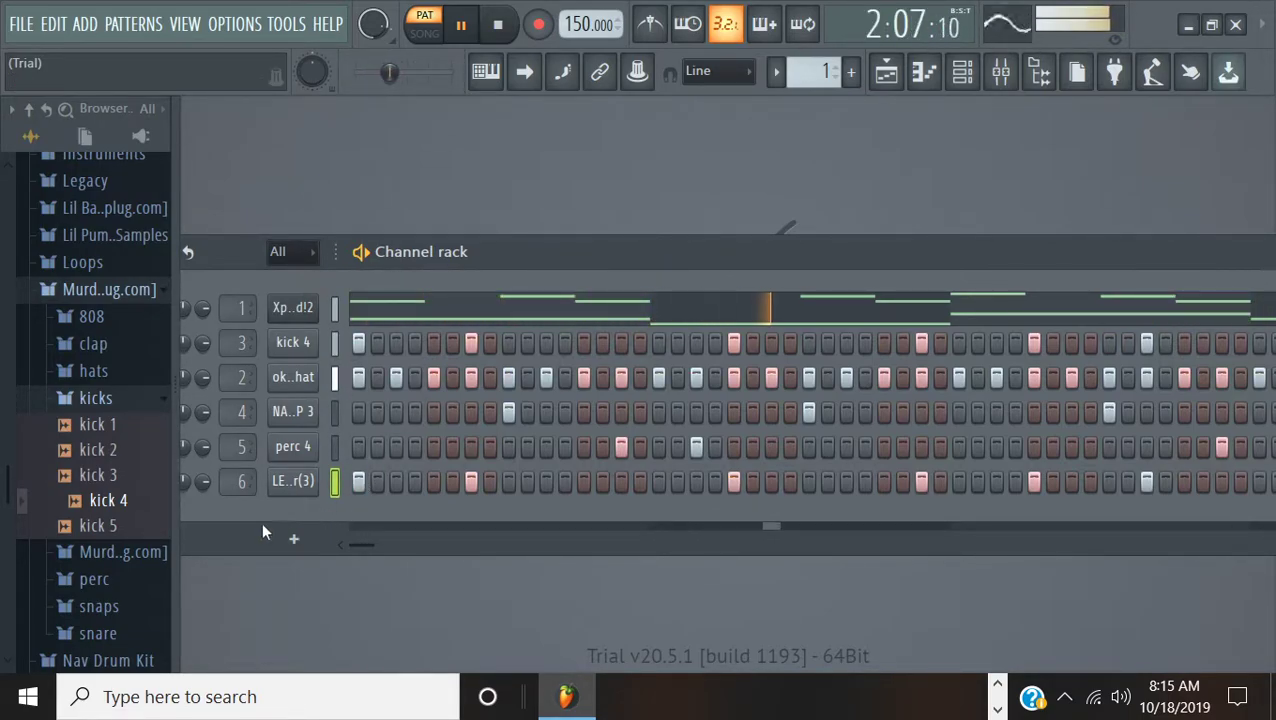
click(294, 539)
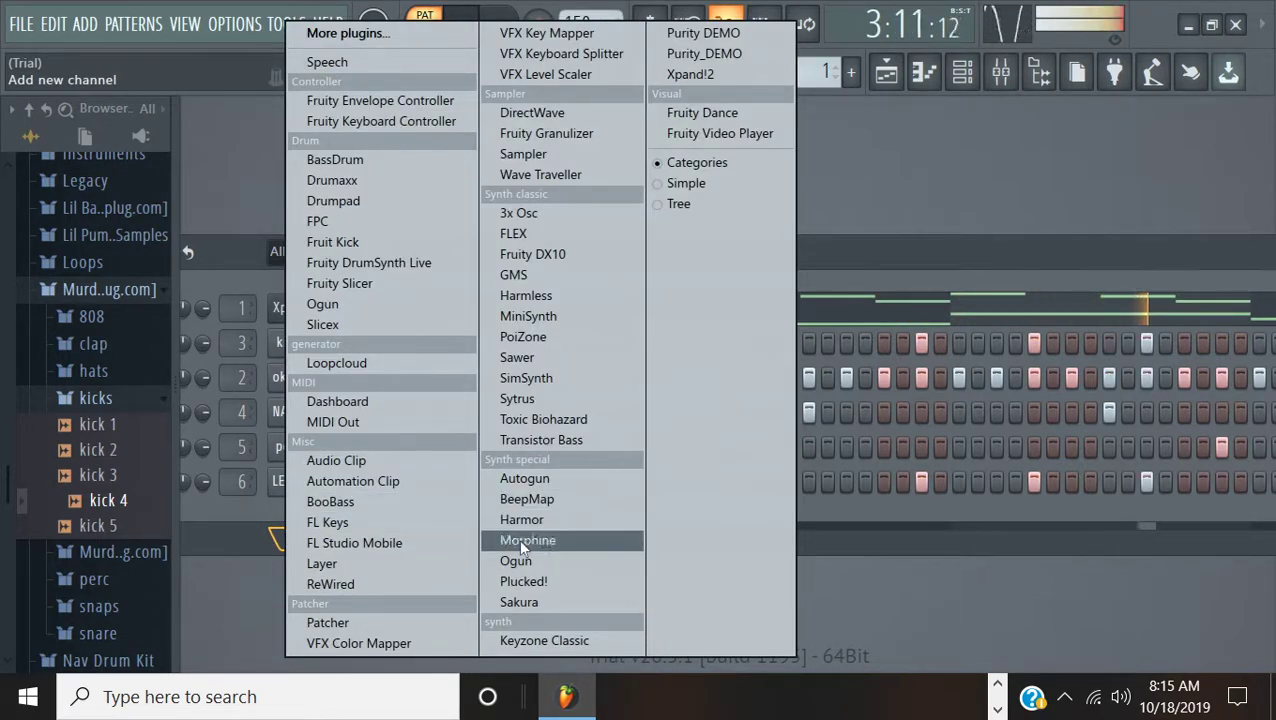
click(534, 642)
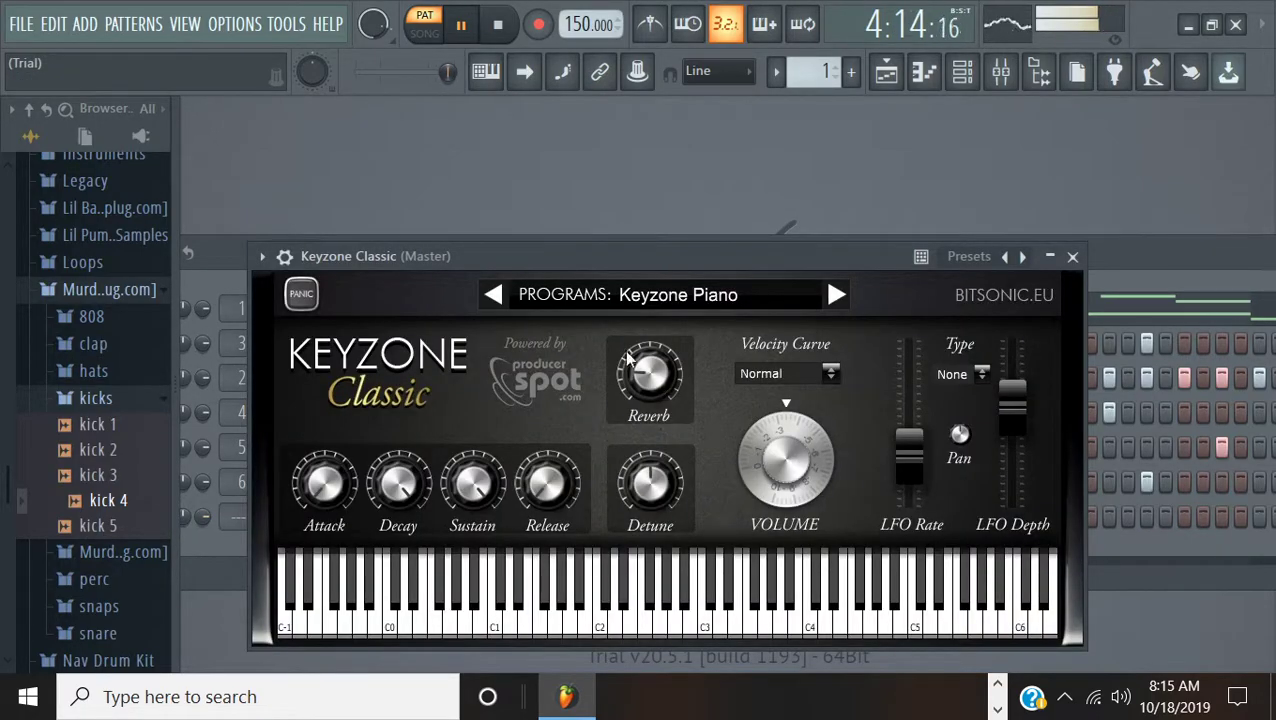
Load the Steinway Piano program on Keyzone Classic and route it to mixer insert 7
click(616, 314)
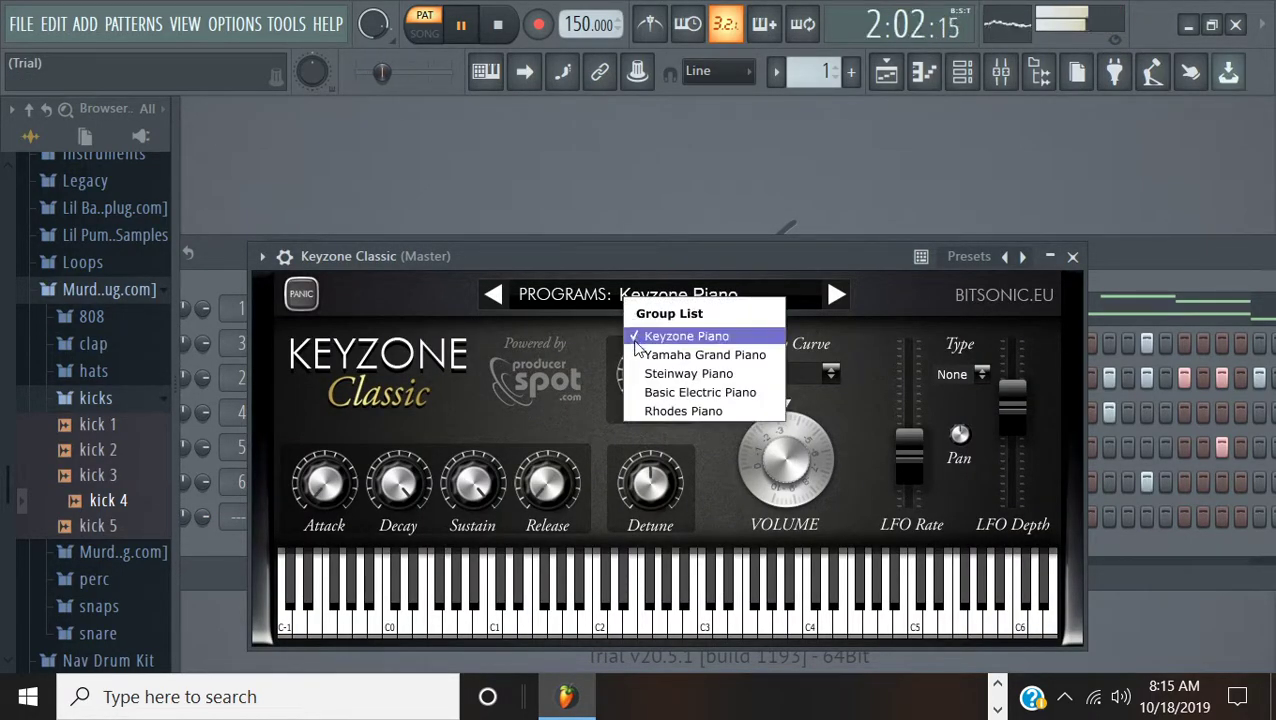
click(645, 375)
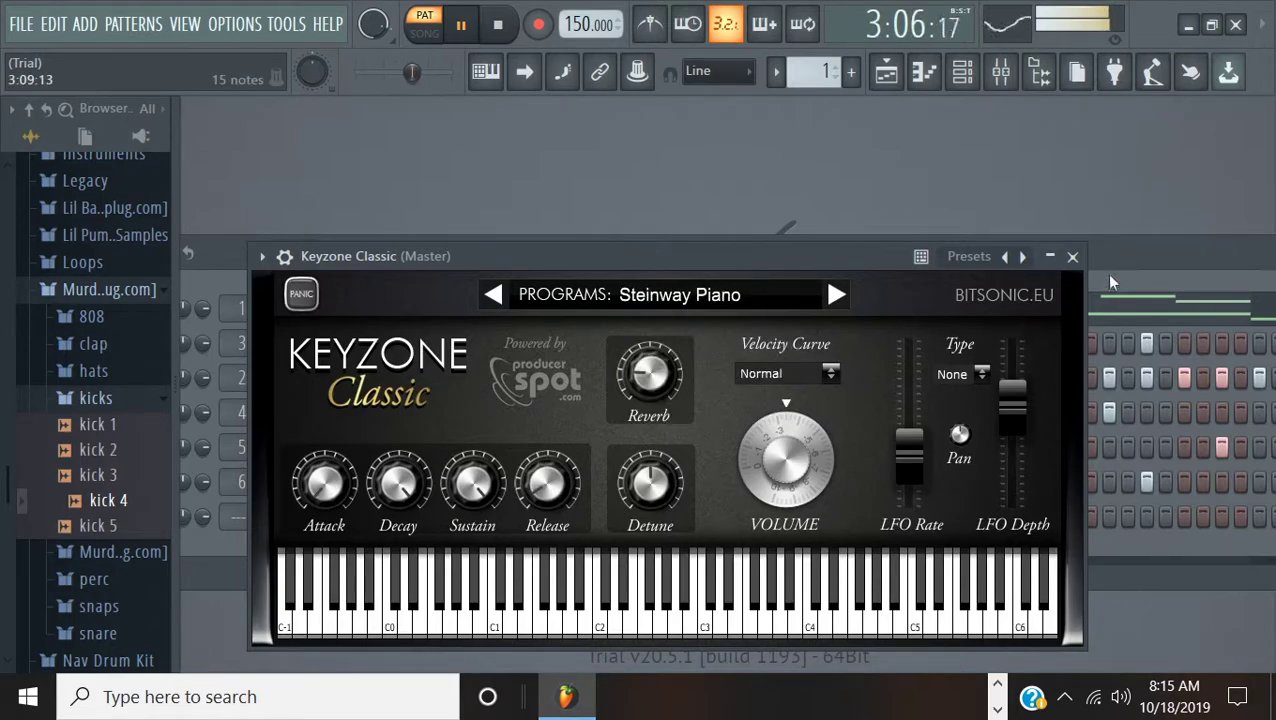
click(1072, 256)
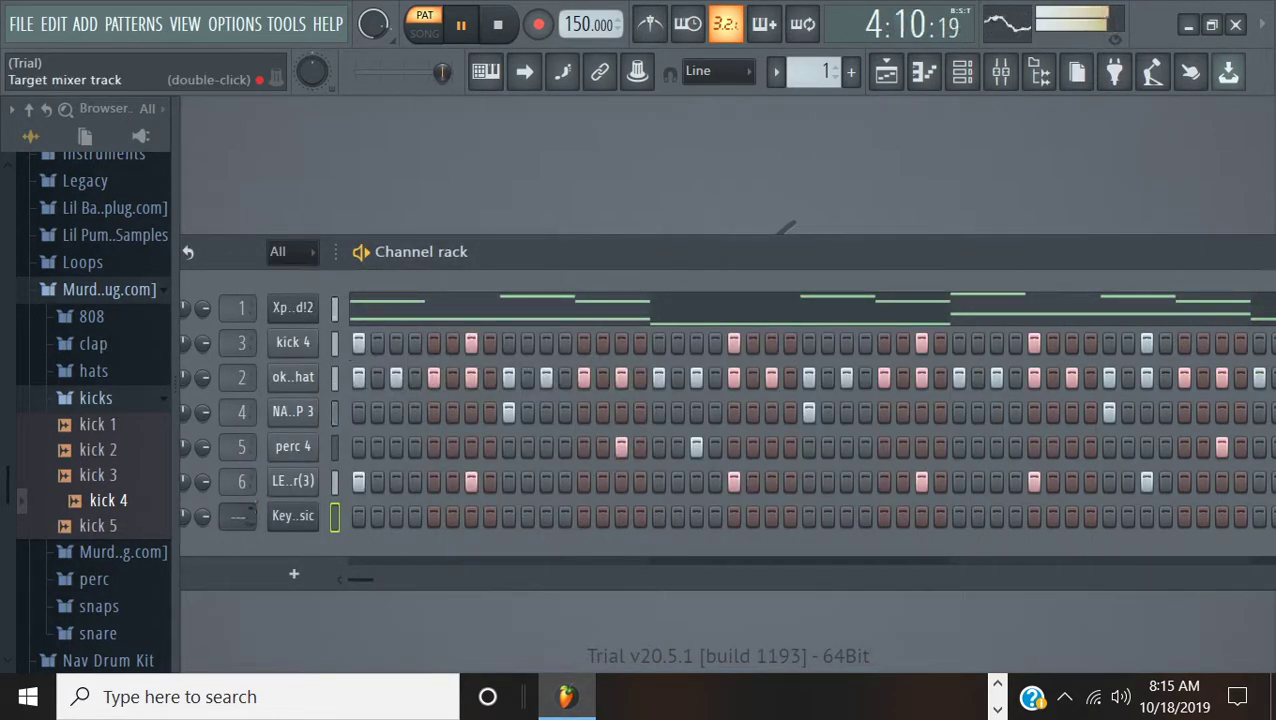
mouse_move(238, 515)
mouse_down()
mouse_move(238, 485)
mouse_move(251, 504)
mouse_up()
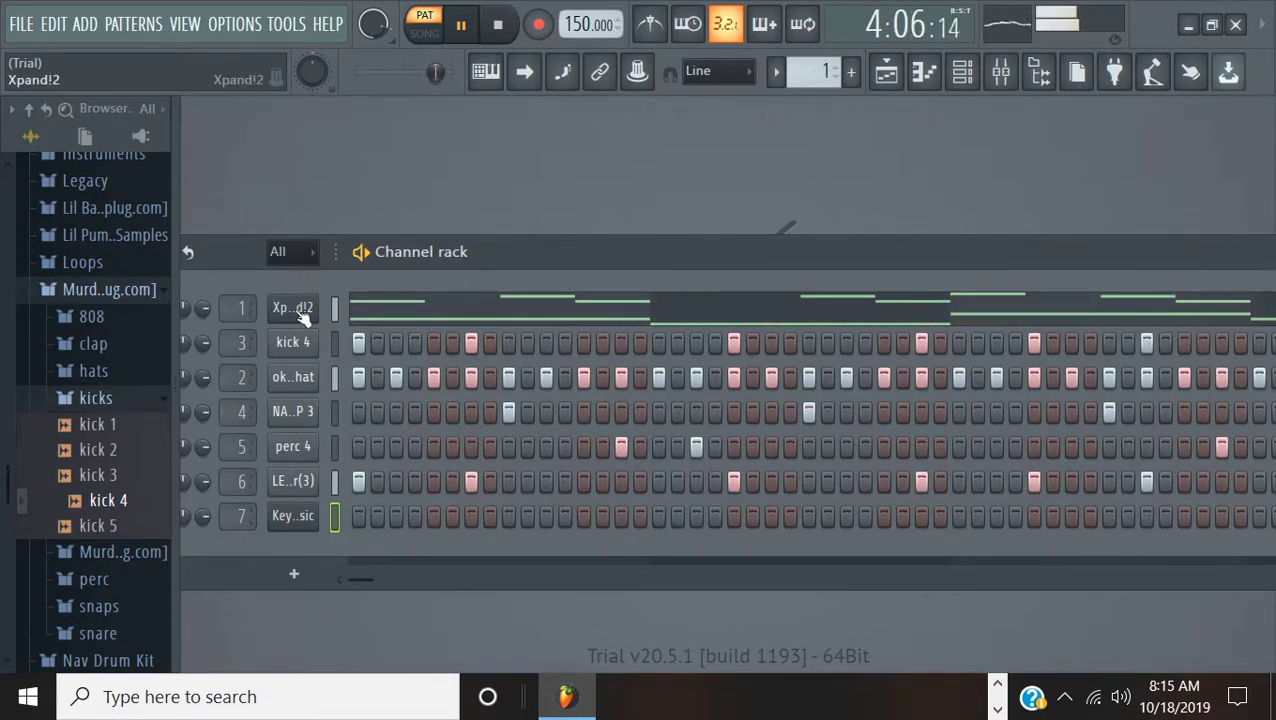
Copy the 15-note Xpand!2 melody onto the Keyzone Classic channel, then stop playback
right_click(270, 298)
click(608, 326)
right_click(270, 514)
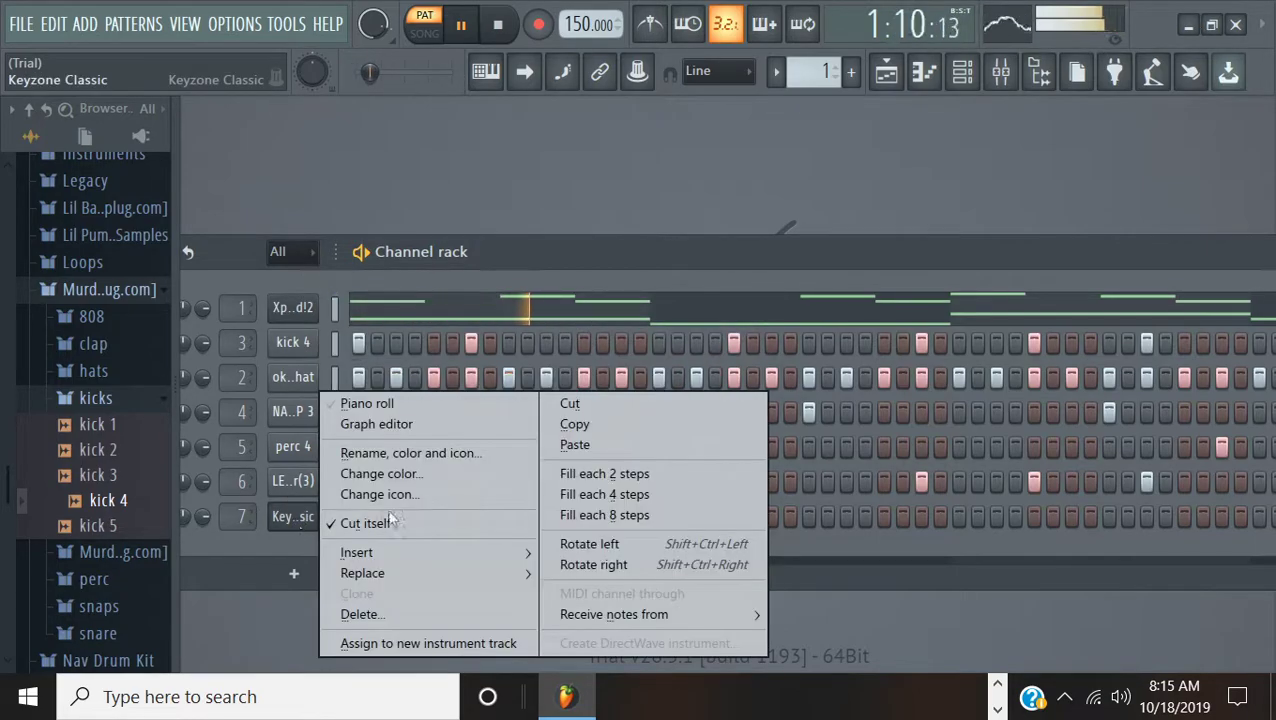
click(572, 447)
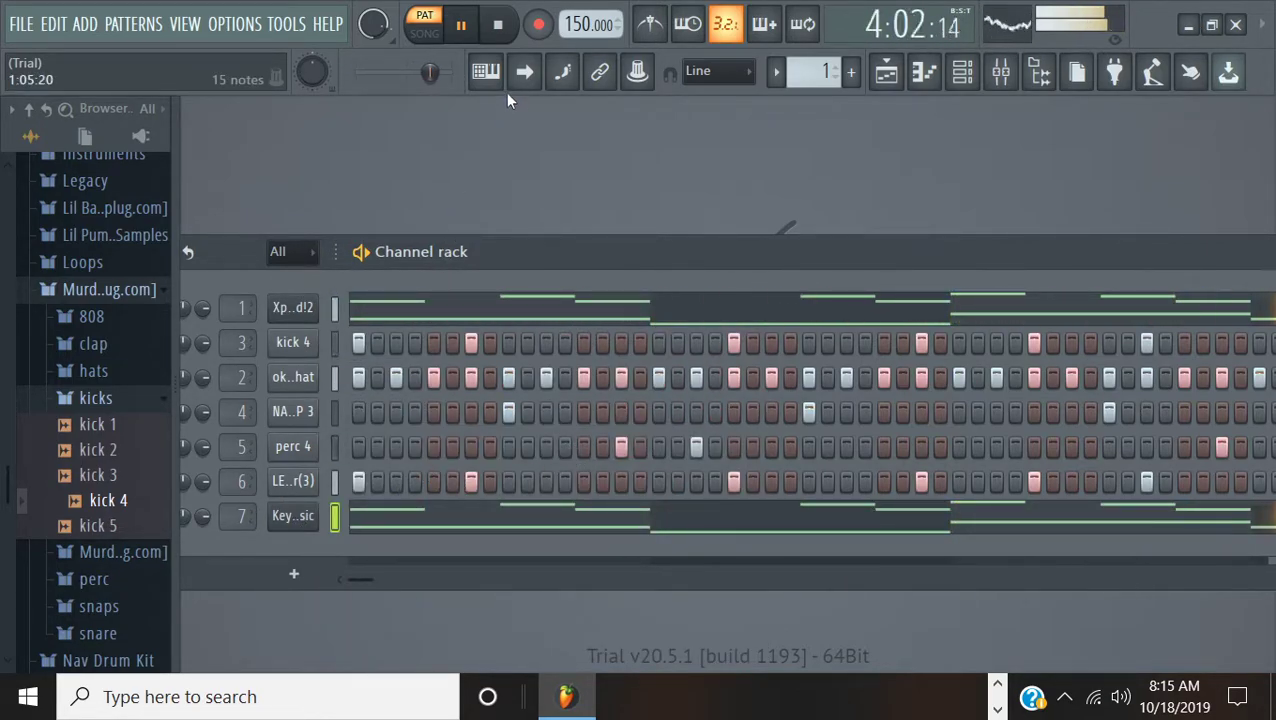
click(507, 34)
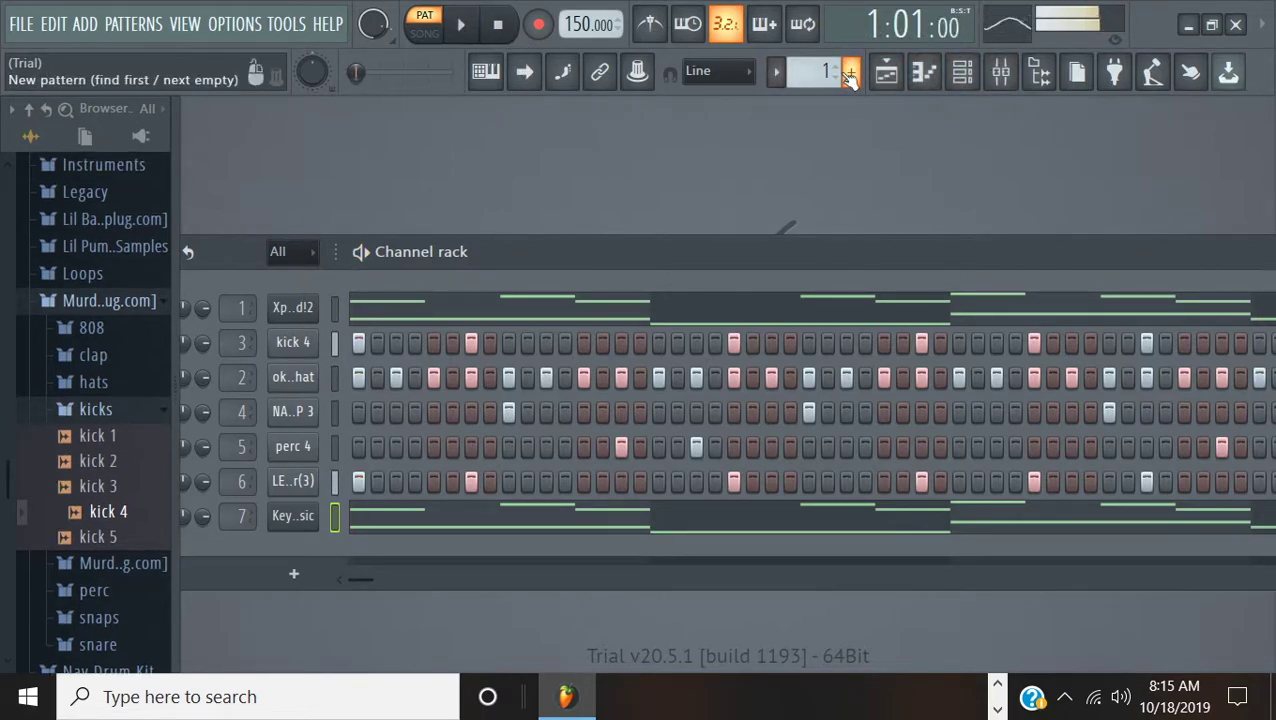
In the Playlist, split Pattern 1 into one pattern per channel
click(886, 71)
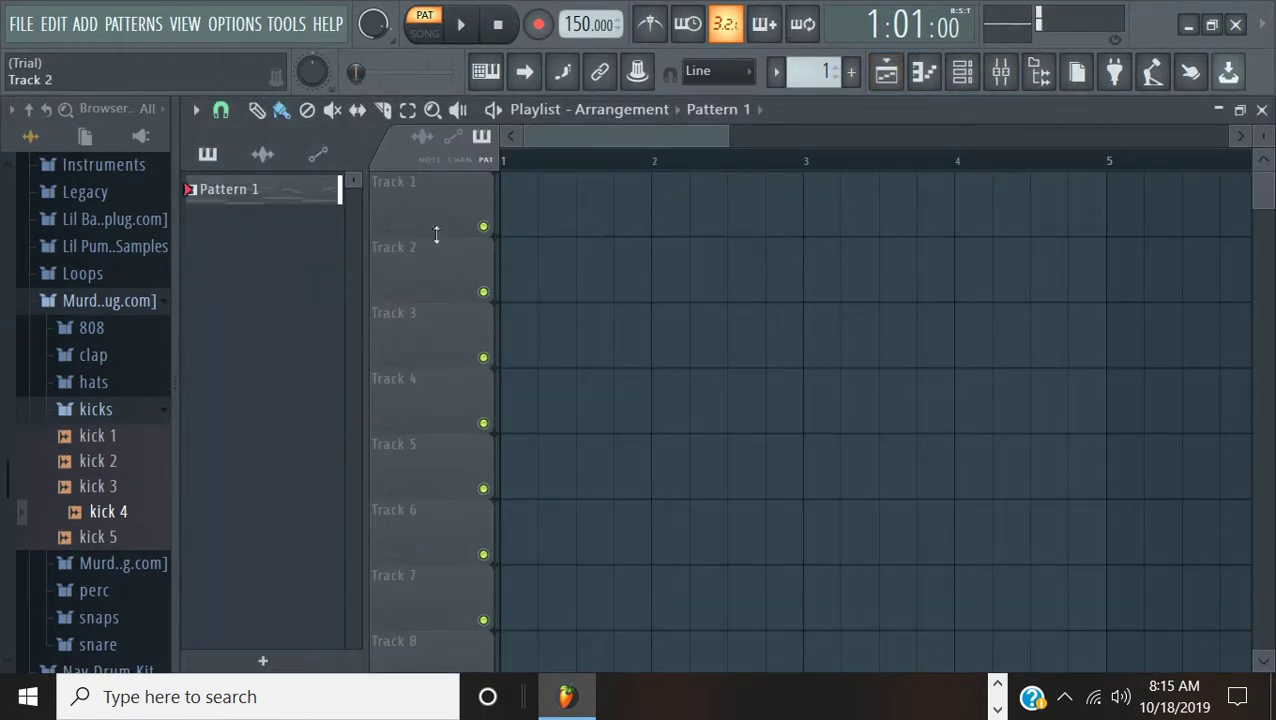
right_click(309, 197)
click(367, 551)
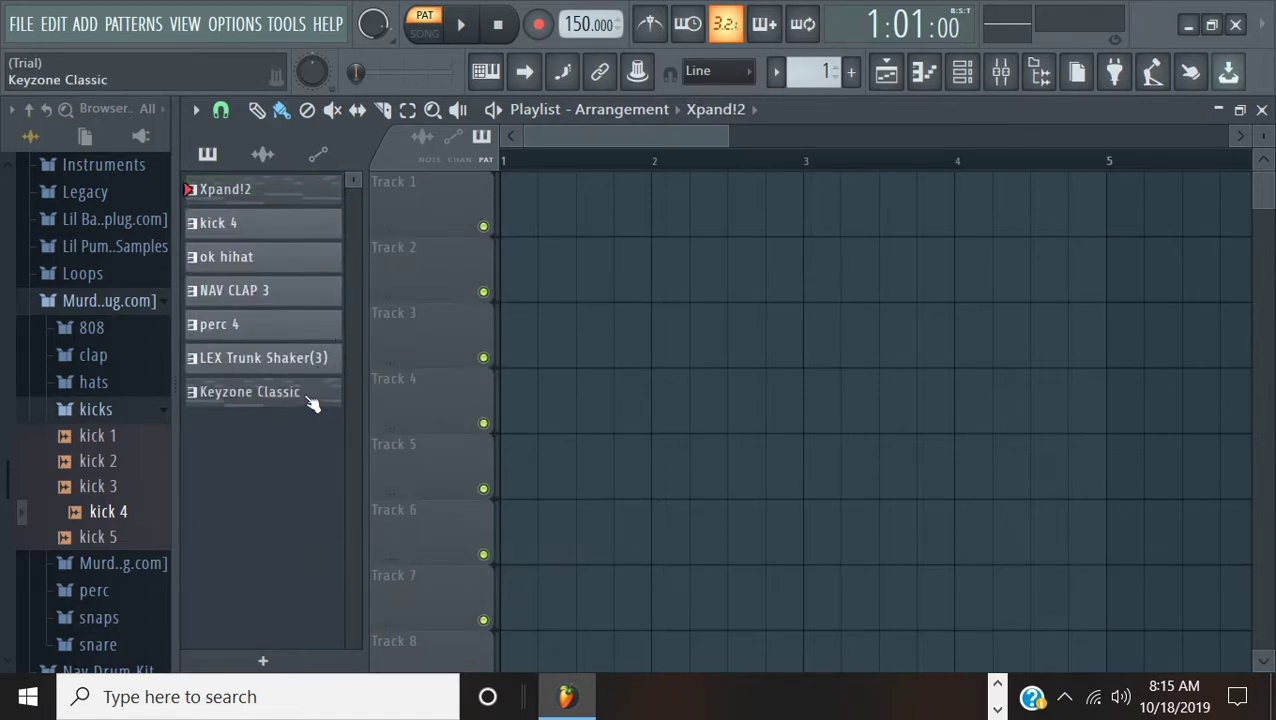
Place Xpand!2 on Track 1 and Keyzone Classic on Track 2 at bar 1, then bring OBS forward
click(225, 189)
click(561, 205)
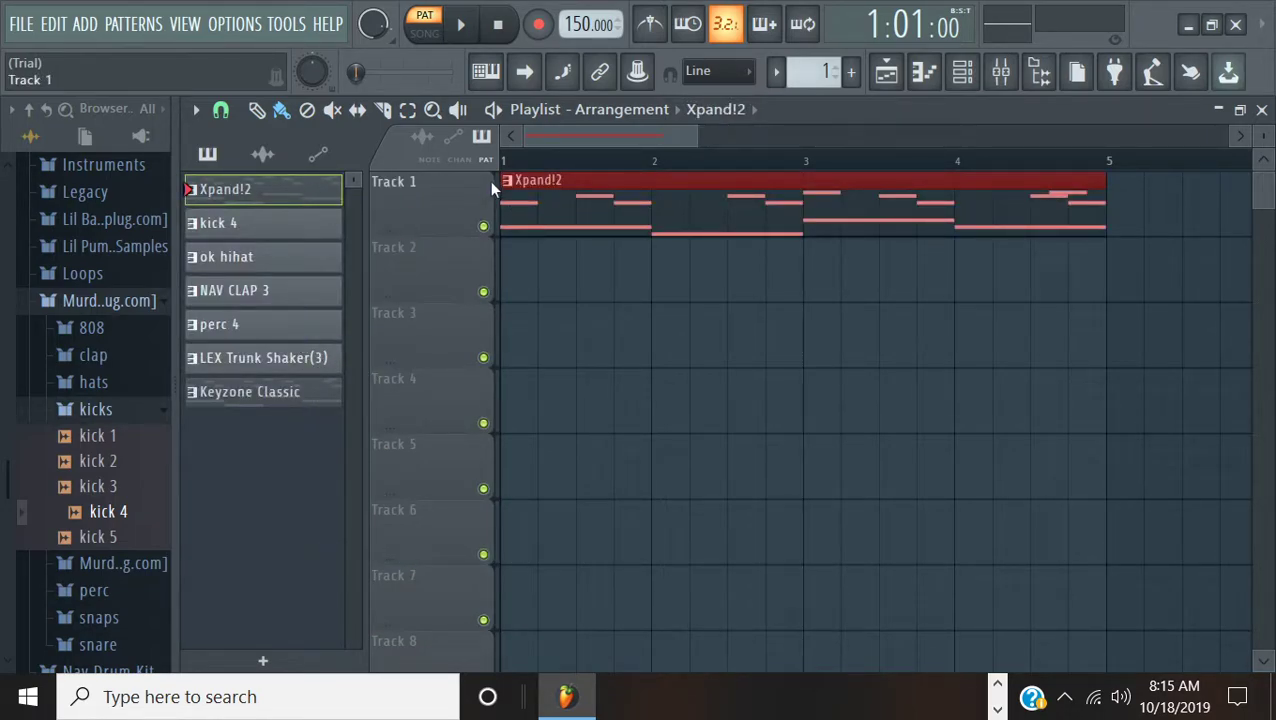
scroll(650, 133, down, 3)
click(250, 391)
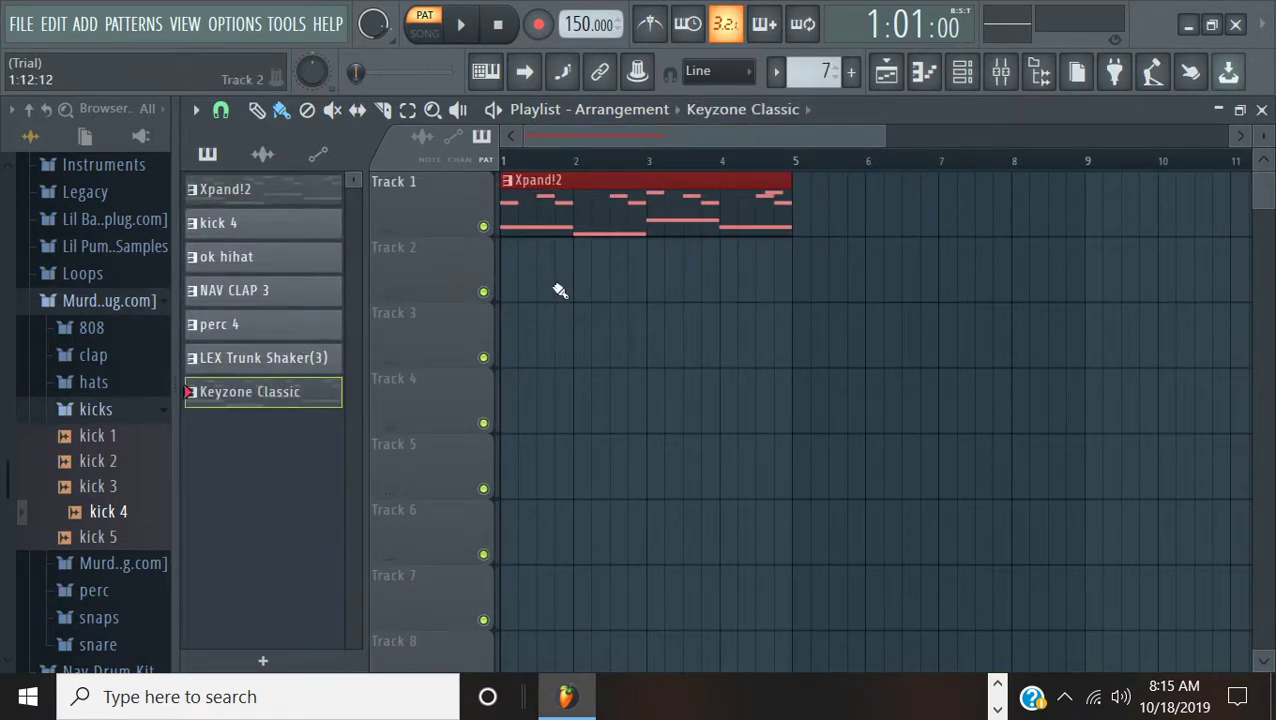
click(558, 287)
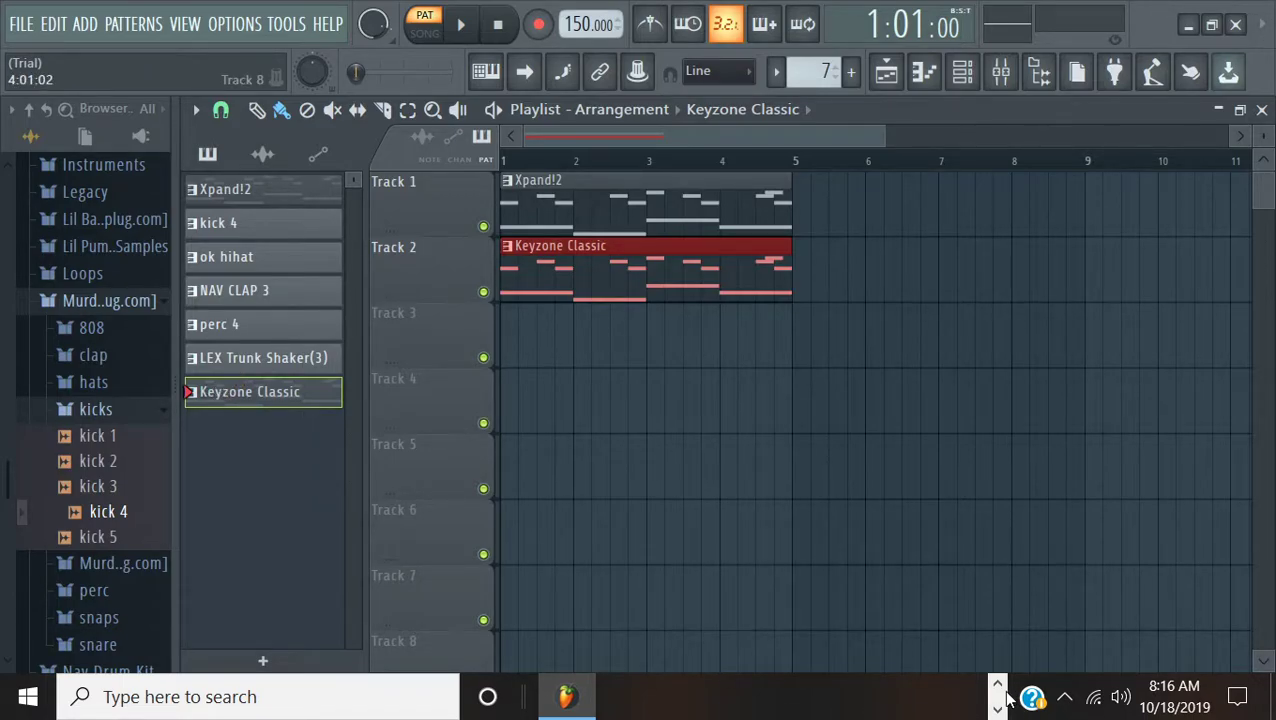
click(964, 696)
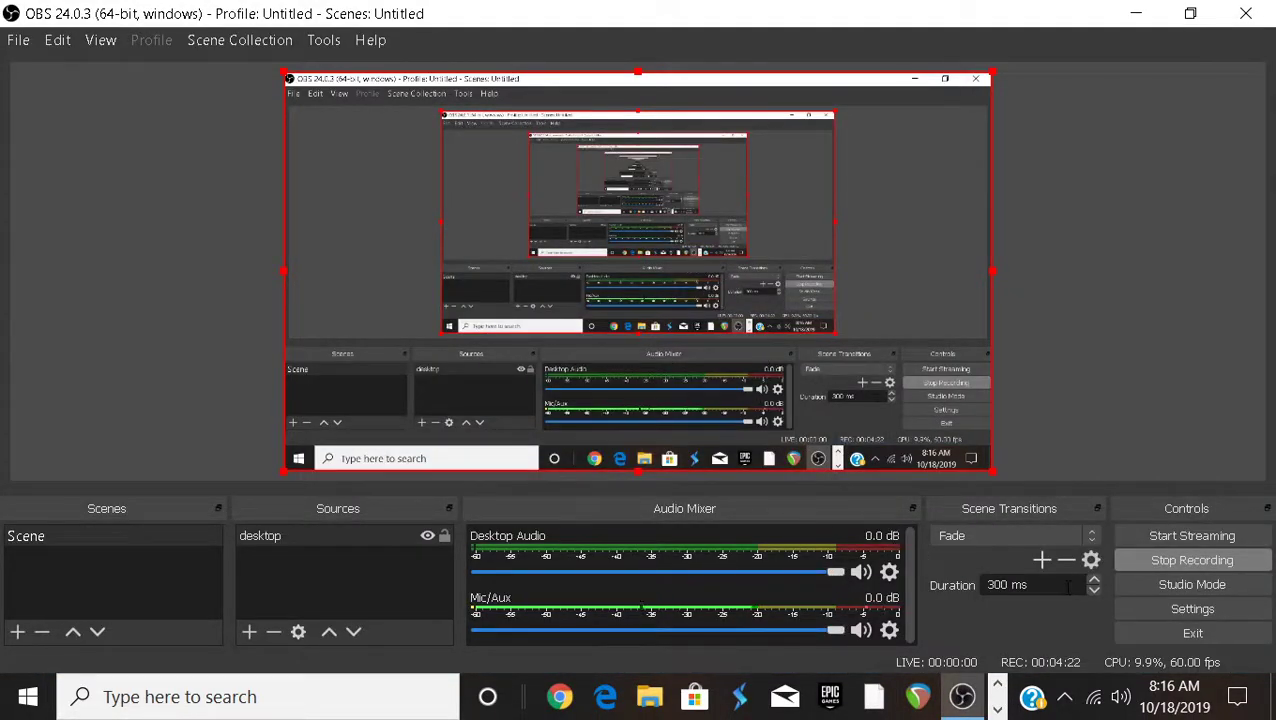